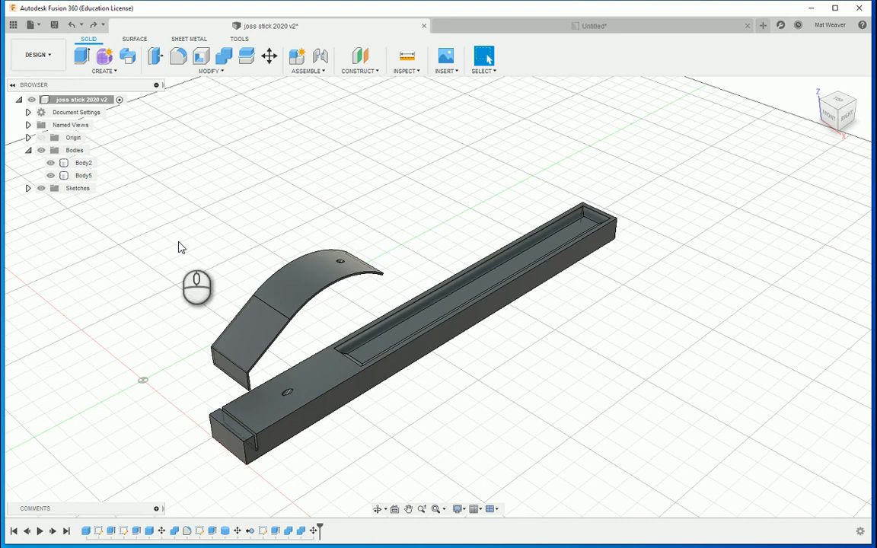
- Move the curved strip body down 30 mm along Z so its end sits in the base's slot
left_click(90, 176)
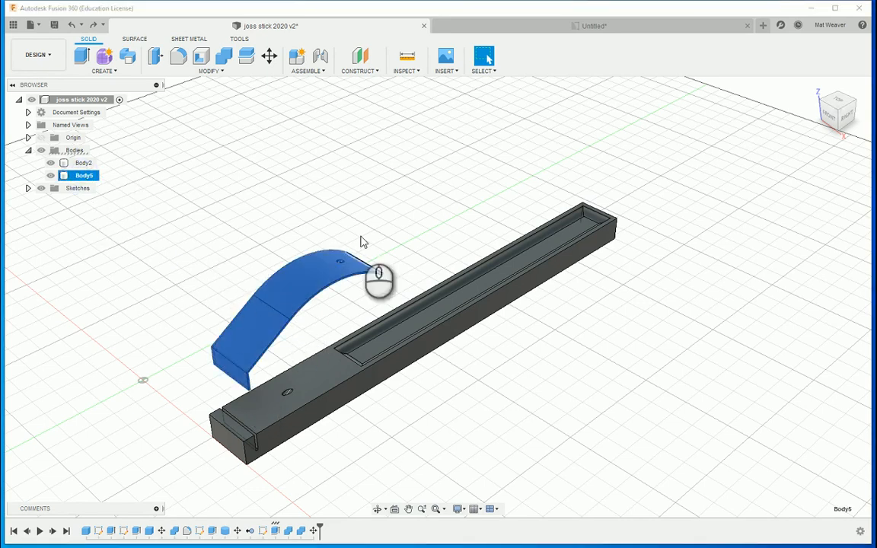
right_click(75, 178)
left_click(99, 180)
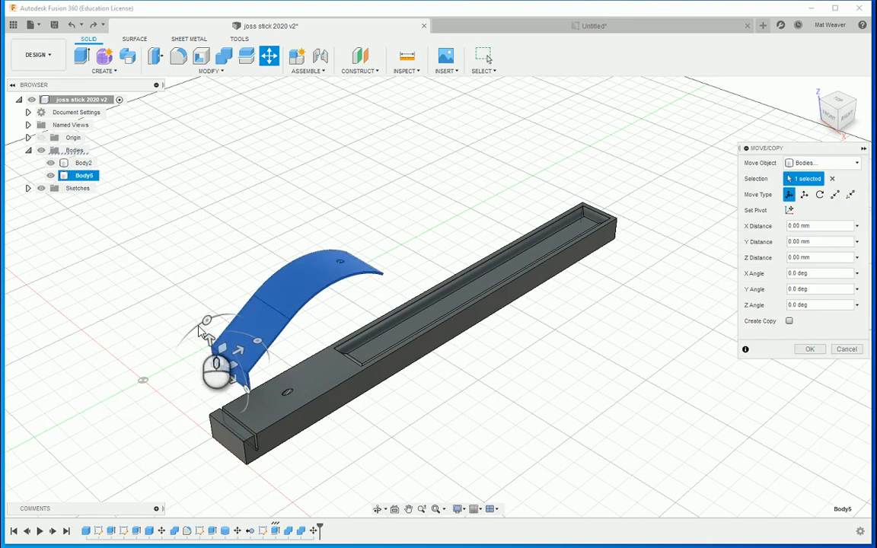
left_click_drag(211, 344, 214, 403)
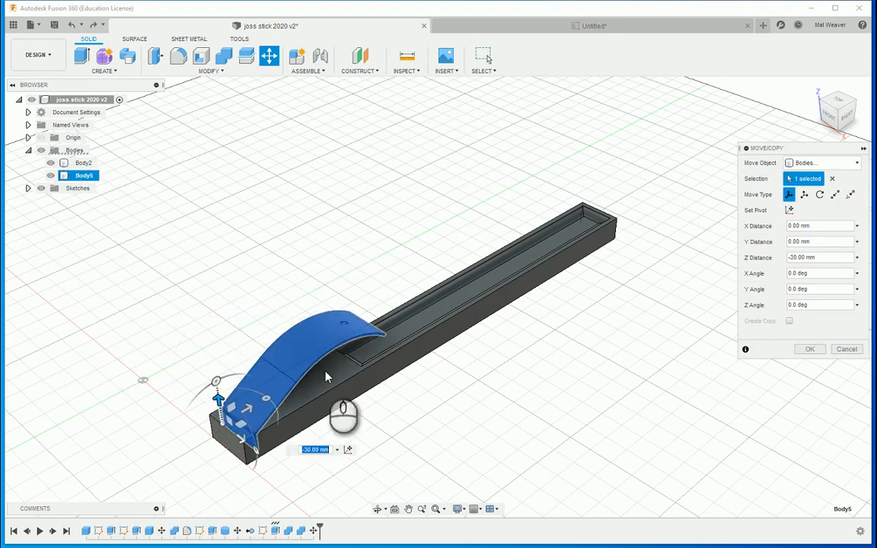
left_click(853, 118)
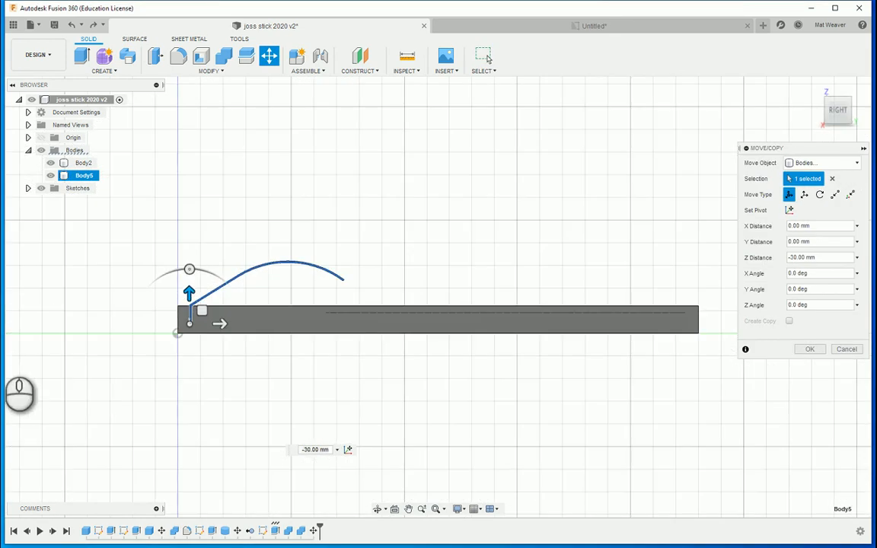
scroll(263, 312, "up", 3)
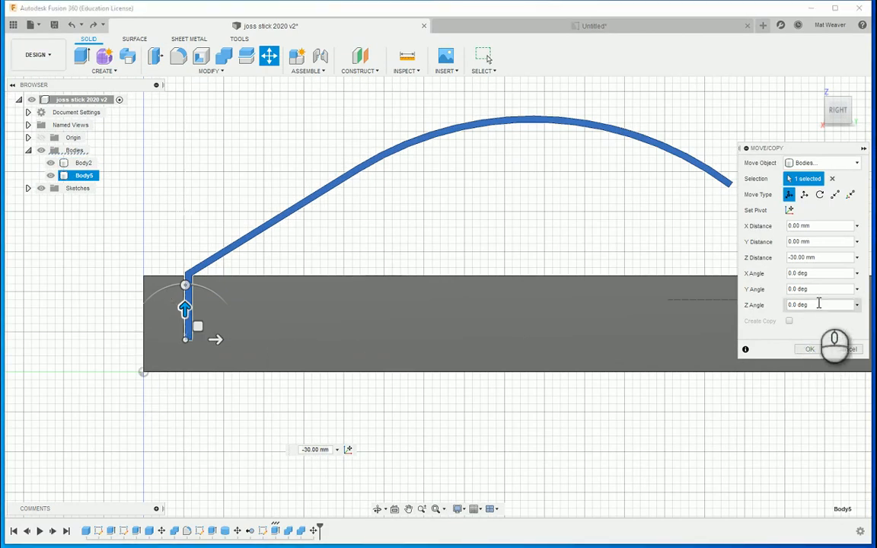
left_click(810, 350)
left_click(818, 88)
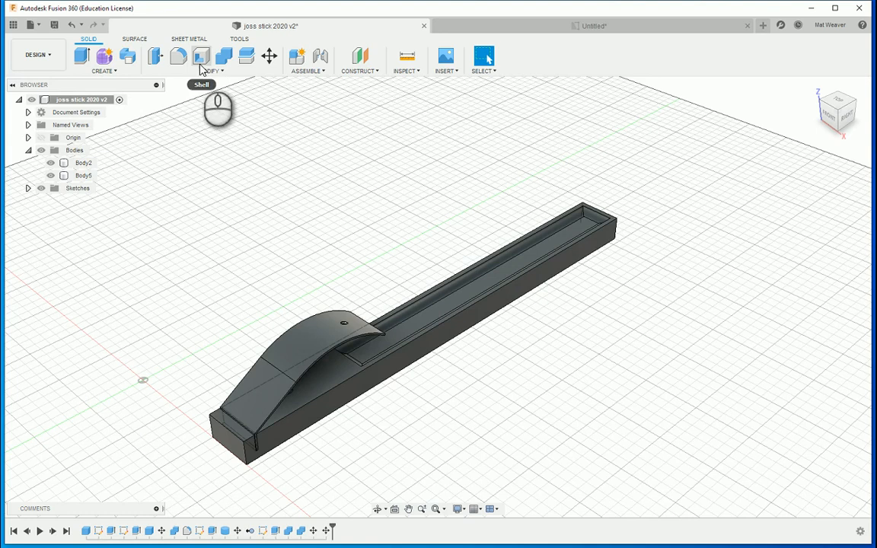
- Start a solid cylinder on the horizontal ground plane beside the base, with a diameter of 2 mm
left_click(103, 71)
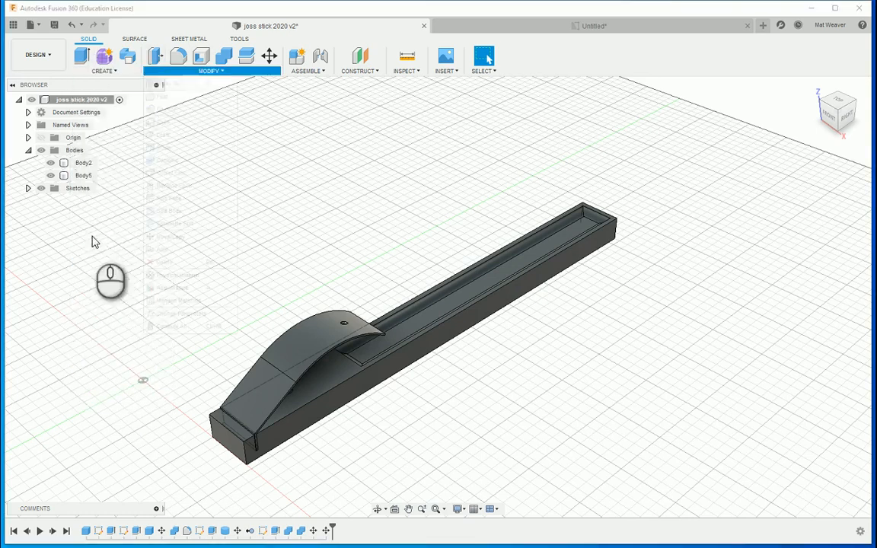
left_click(103, 71)
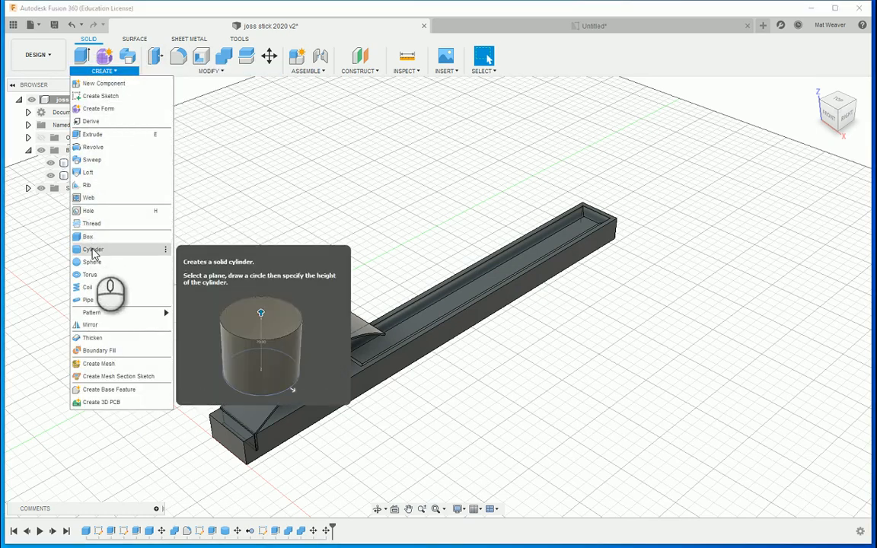
left_click(90, 249)
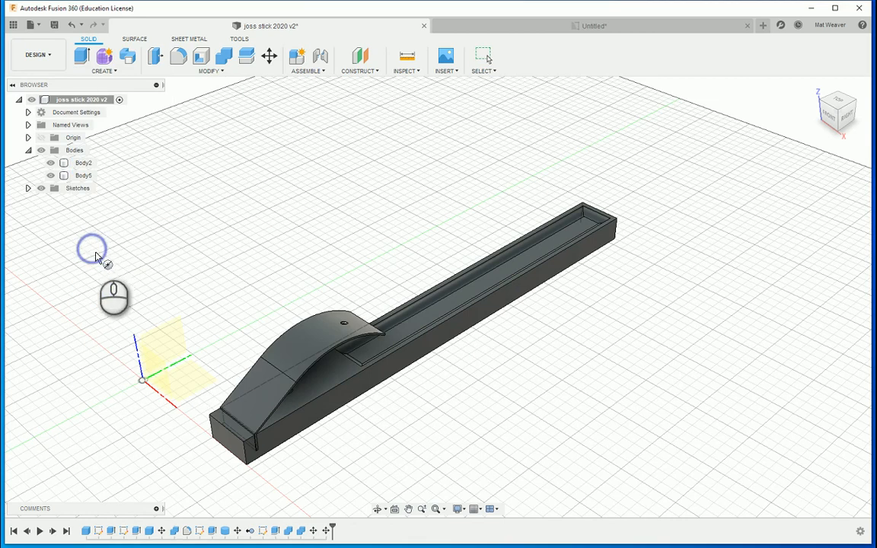
left_click(193, 390)
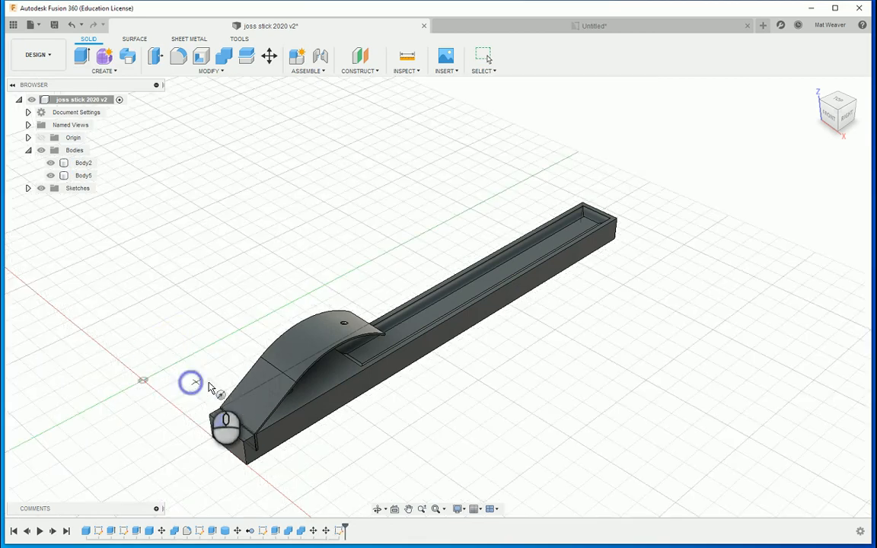
left_click(392, 437)
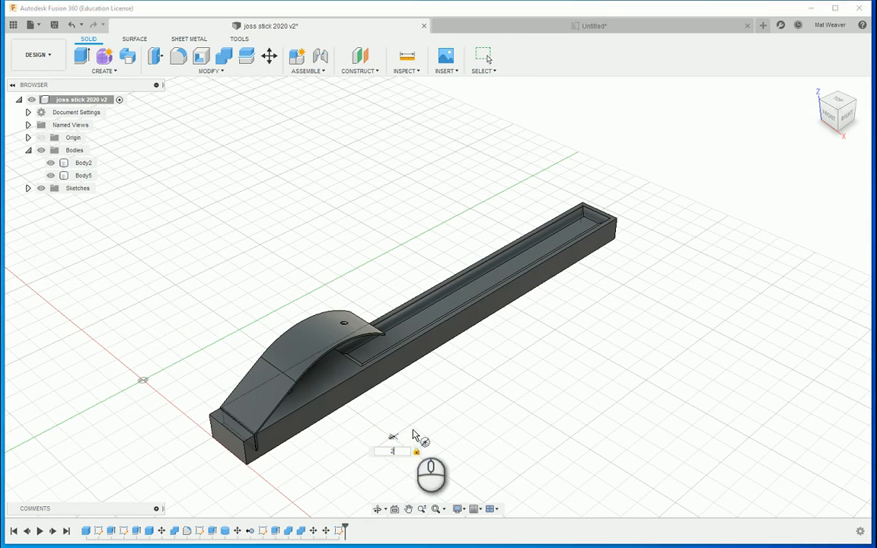
key("Return")
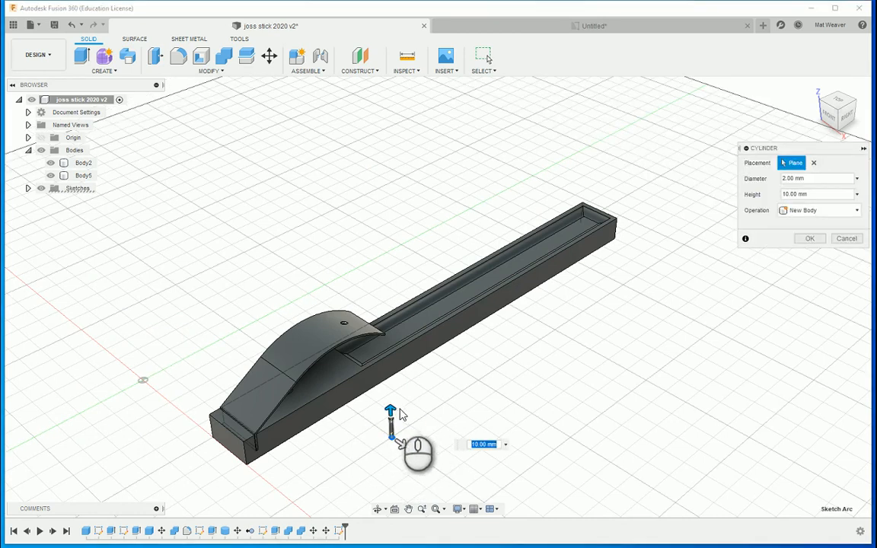
- Set the cylinder's height to 200 mm and create it as a new body
left_click_drag(389, 412, 364, 161)
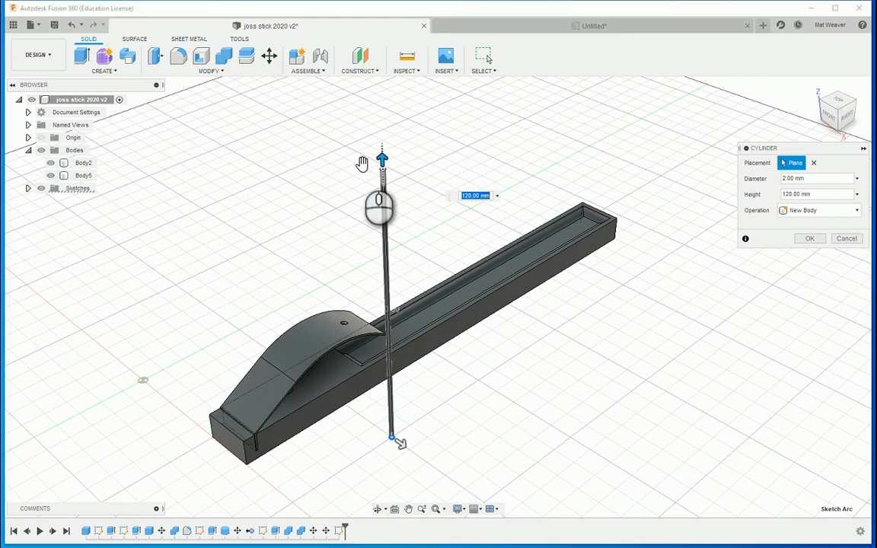
scroll(536, 293, "down", 1)
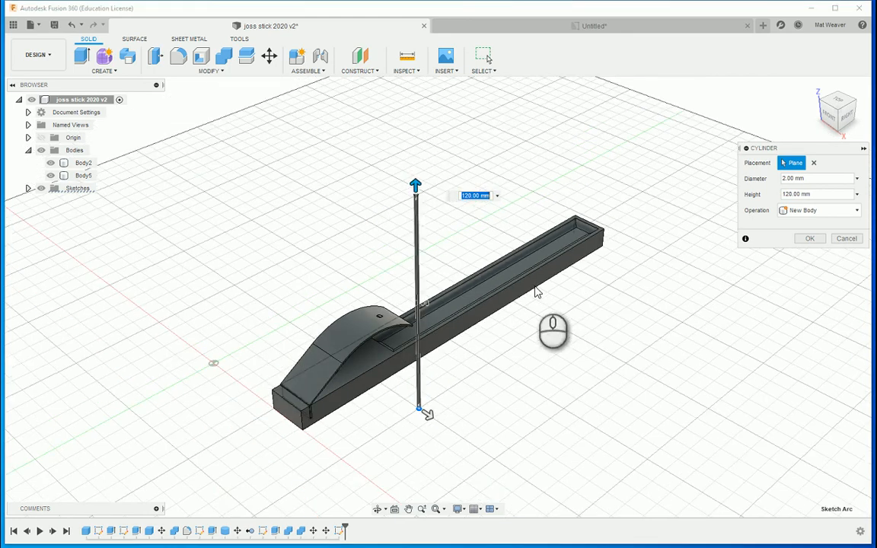
left_click(843, 120)
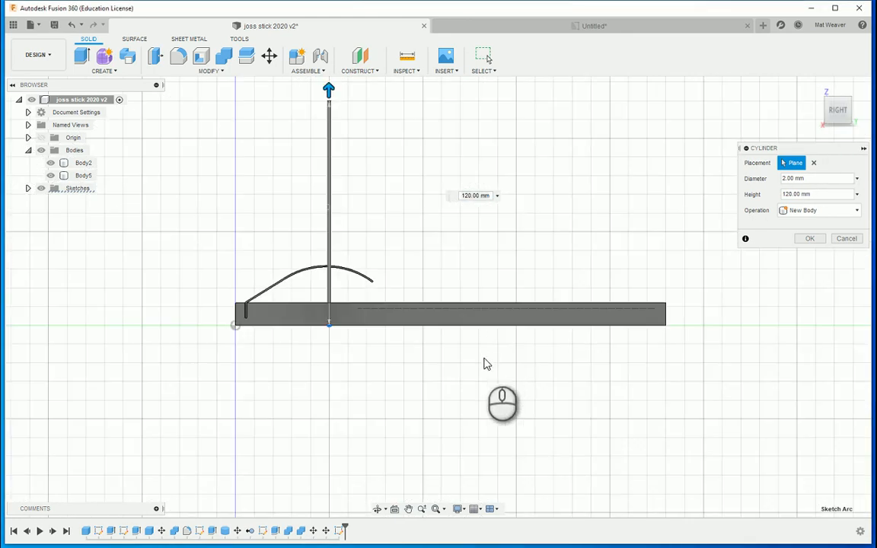
middle_click_drag(484, 359, 530, 496)
left_click_drag(372, 229, 377, 88)
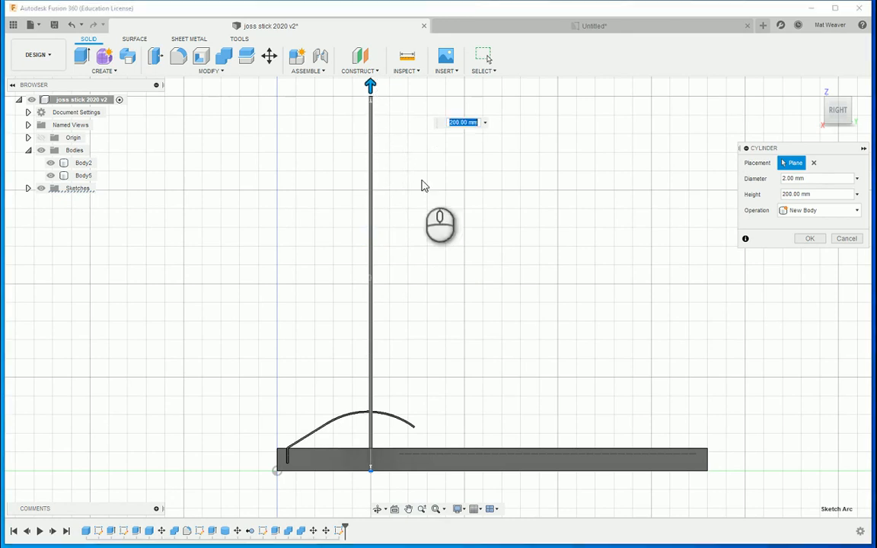
left_click(809, 239)
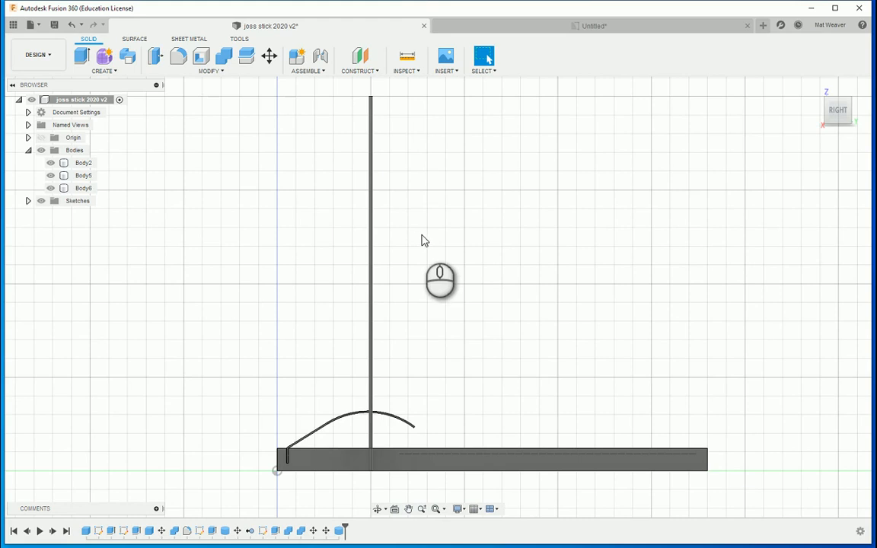
- Create a sketch on the top end face of the thin upright cylinder
middle_click_drag(423, 251, 474, 376)
middle_click_drag(427, 230, 479, 295, "shift")
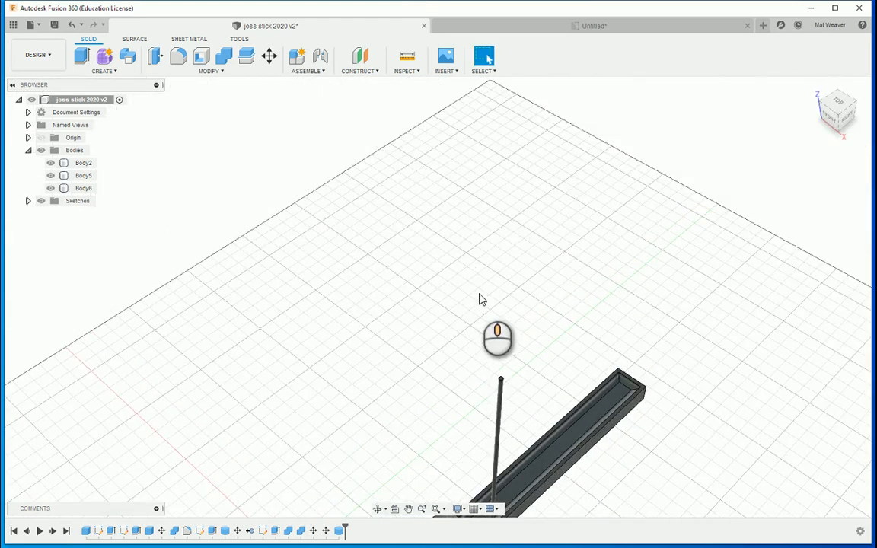
scroll(479, 299, "up", 5)
middle_click_drag(524, 407, 535, 319)
scroll(420, 243, "up", 3)
scroll(699, 201, "down", 2)
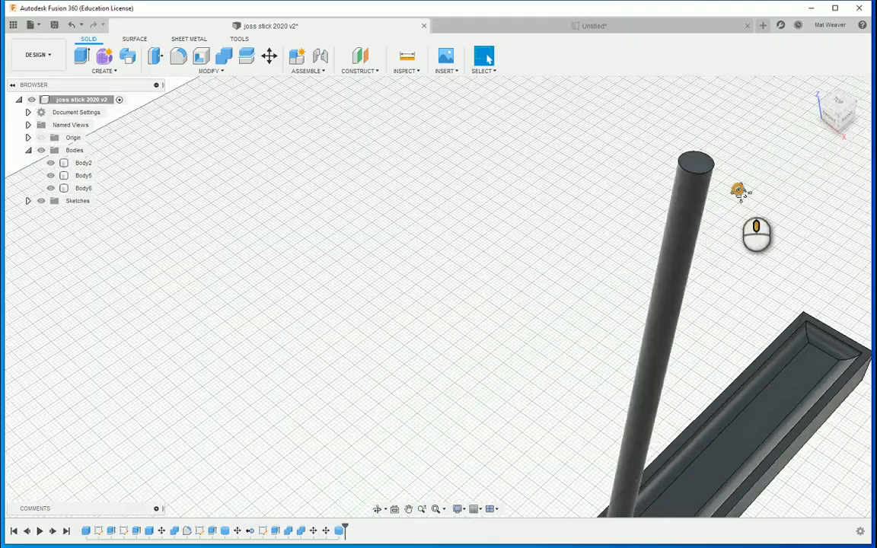
middle_click_drag(740, 192, 664, 223, "shift")
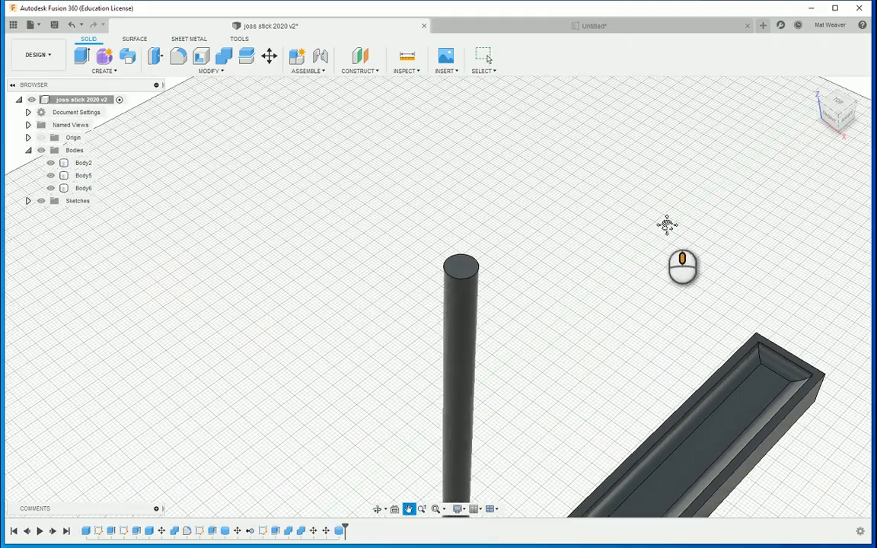
right_click(469, 273)
left_click(466, 323)
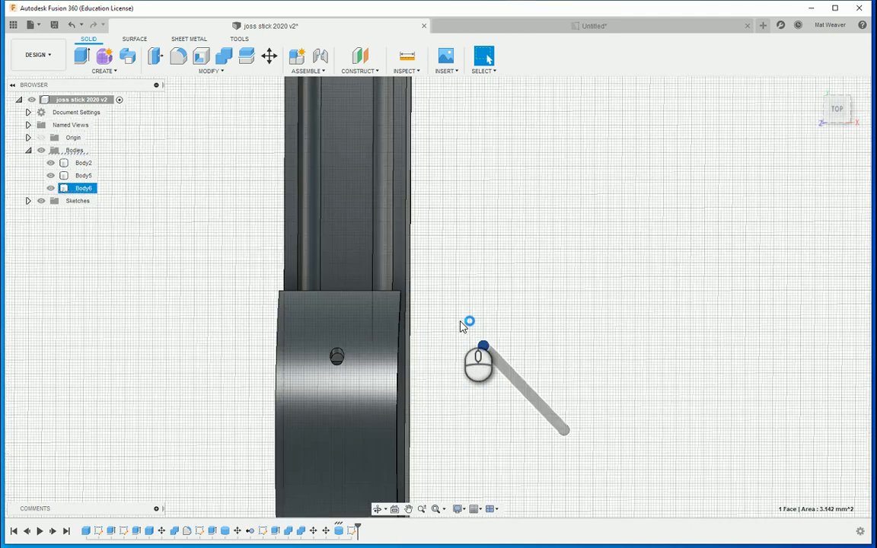
- Draw a 3 mm diameter circle concentric with the cylinder's end face and finish the sketch
key("c")
scroll(436, 304, "up", 3)
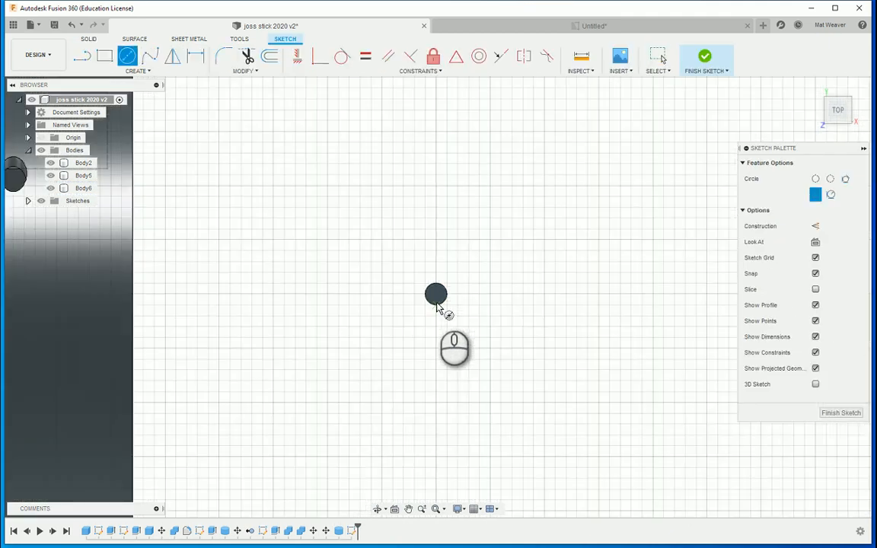
scroll(436, 305, "up", 2)
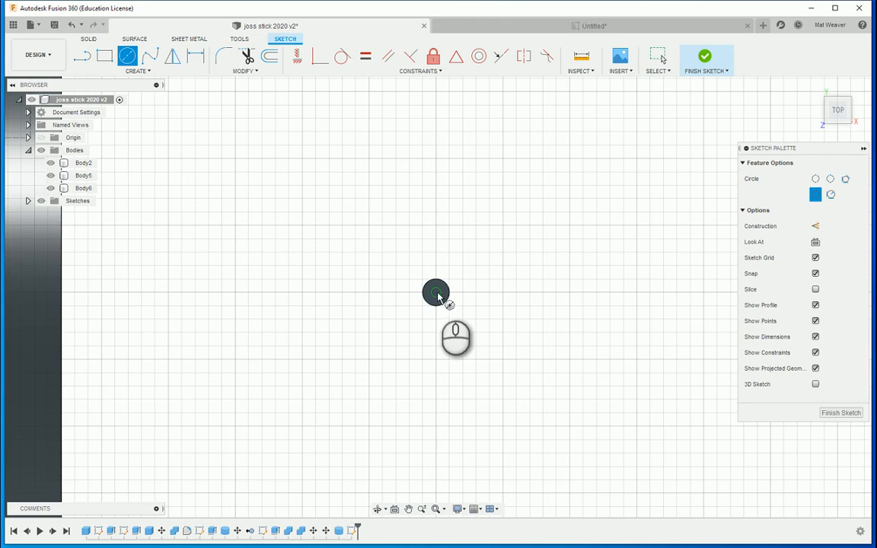
left_click(436, 293)
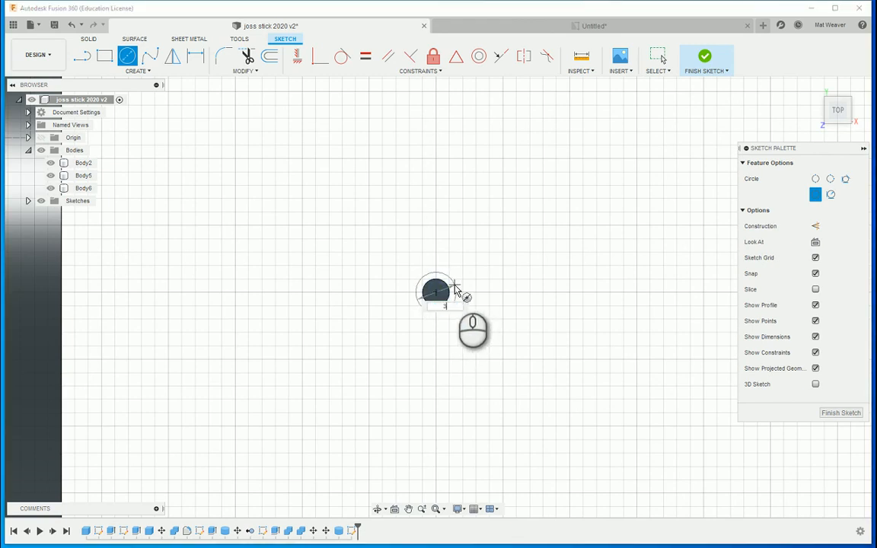
type("3")
key("Return")
key("Escape")
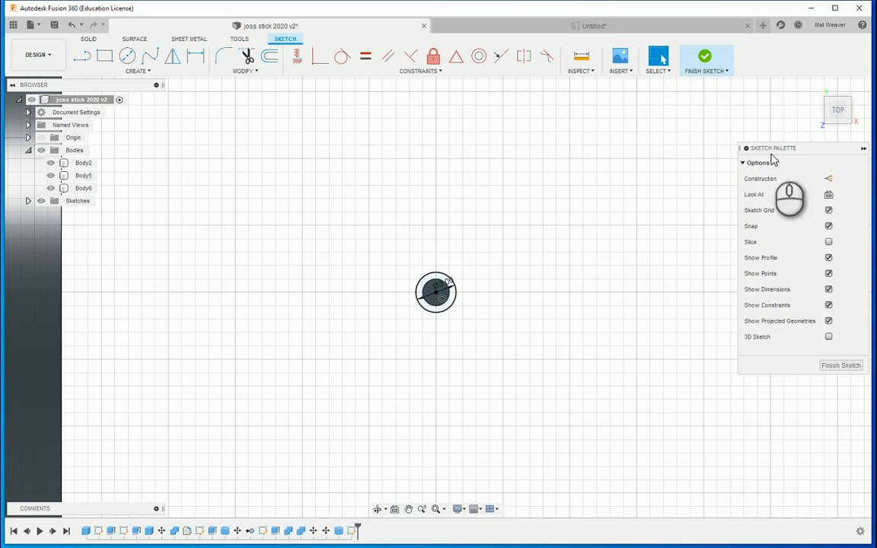
left_click(706, 58)
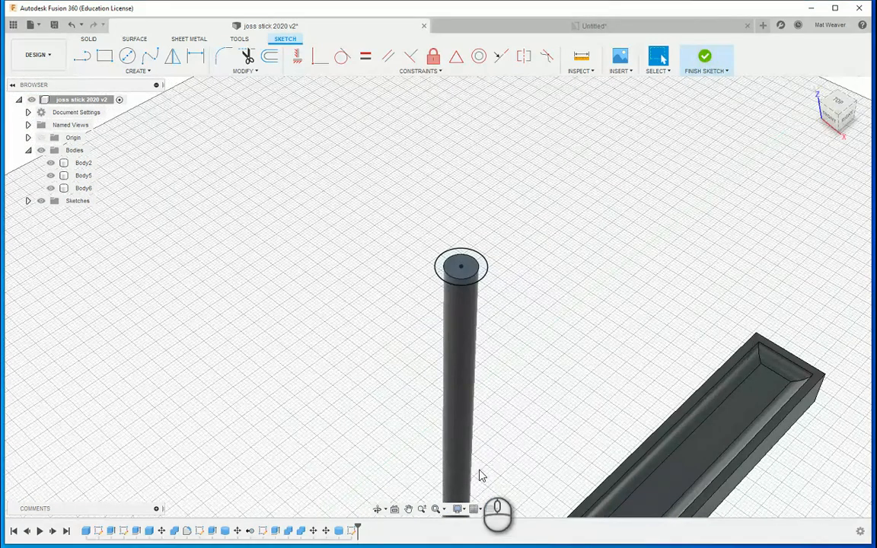
- Extrude the ring around the cylinder's end 140 mm downward (-140 mm) and join it to the stick
left_click(82, 56)
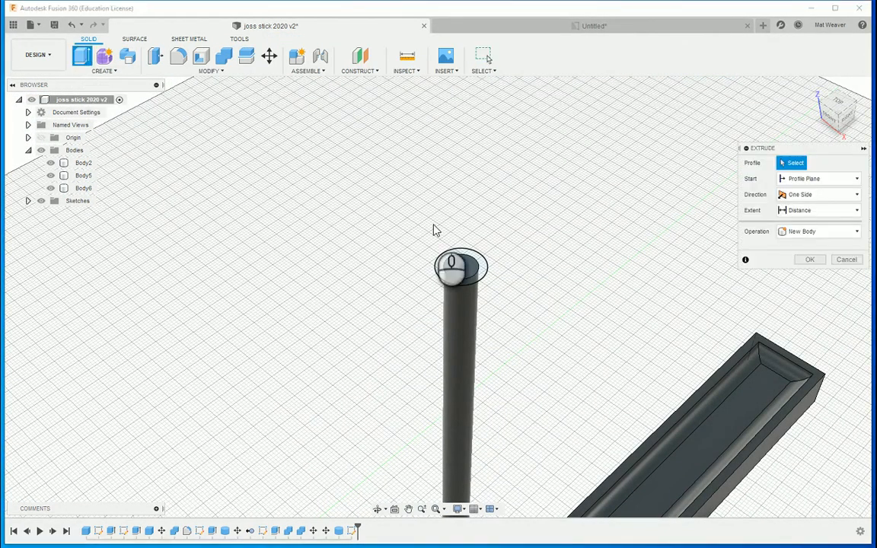
left_click(442, 265)
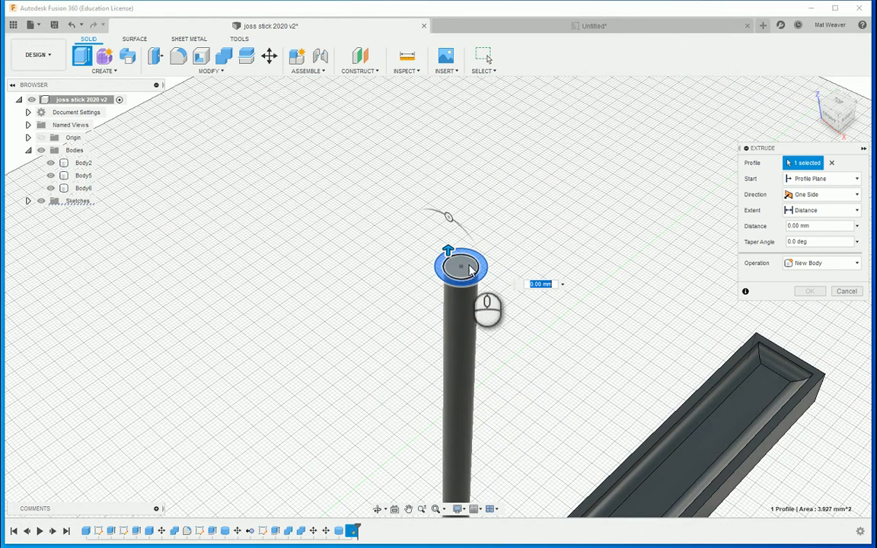
left_click_drag(448, 252, 439, 386)
scroll(415, 393, "down", 4)
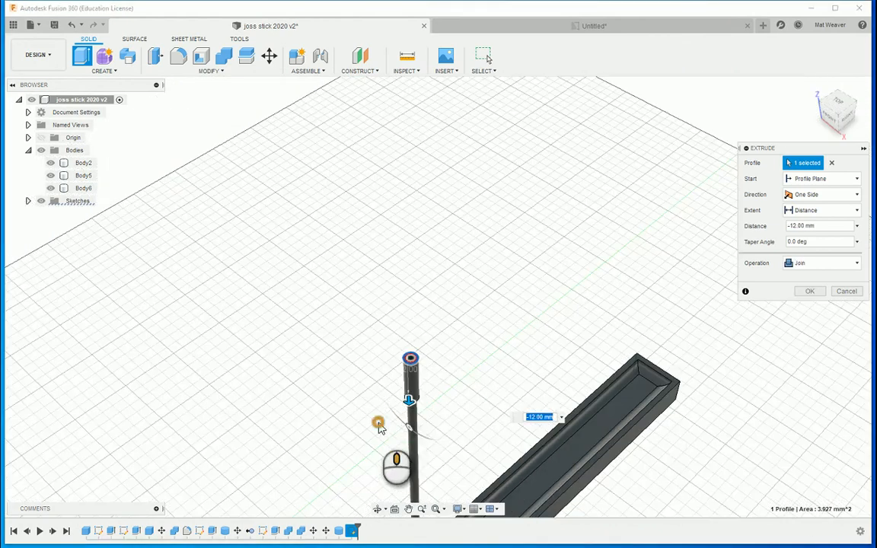
middle_click_drag(379, 426, 861, 125)
left_click(850, 116)
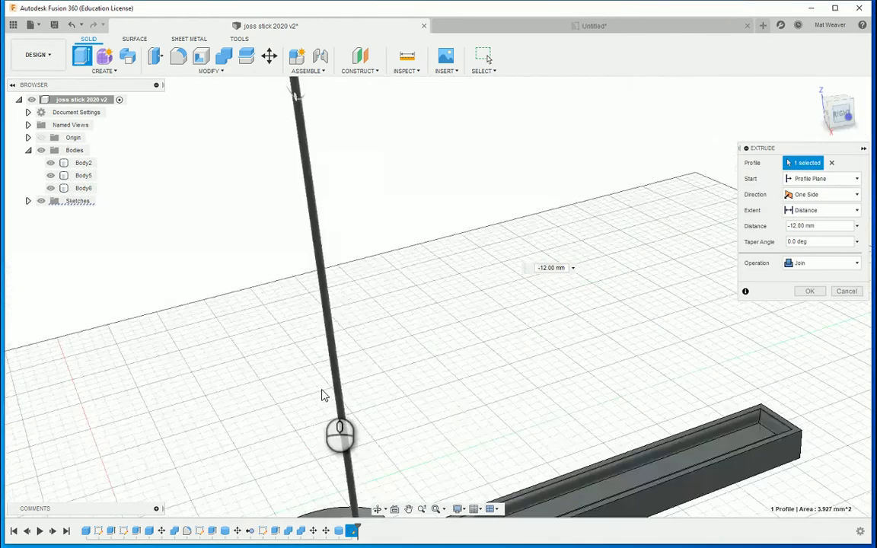
middle_click_drag(323, 221, 577, 336)
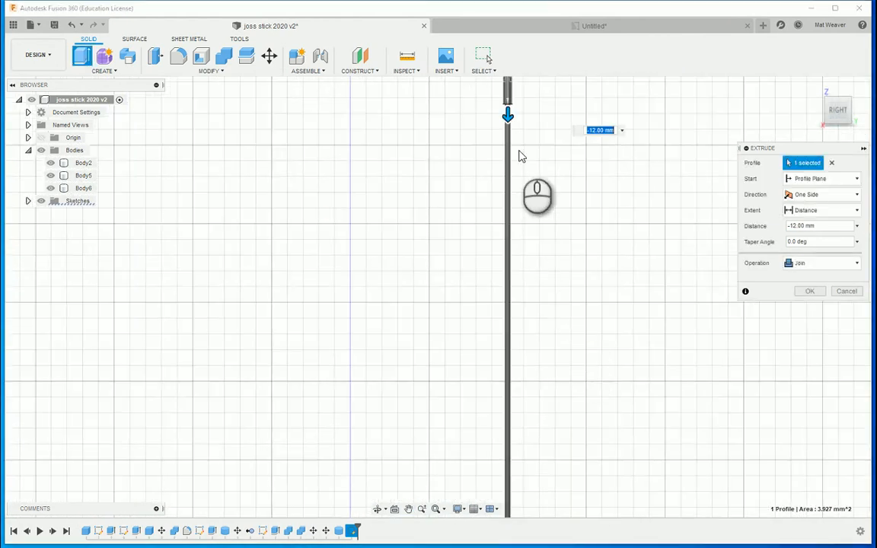
left_click_drag(506, 115, 539, 387)
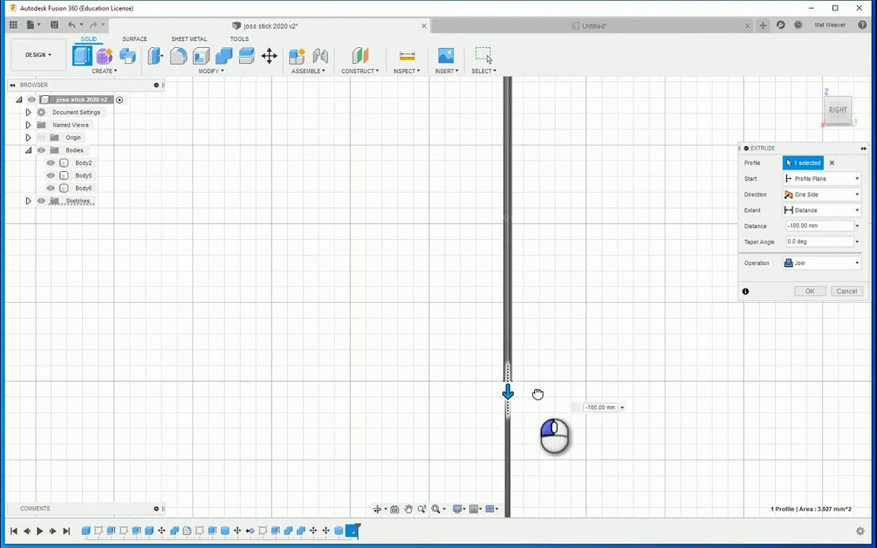
scroll(542, 404, "down", 5)
middle_click_drag(602, 379, 597, 338)
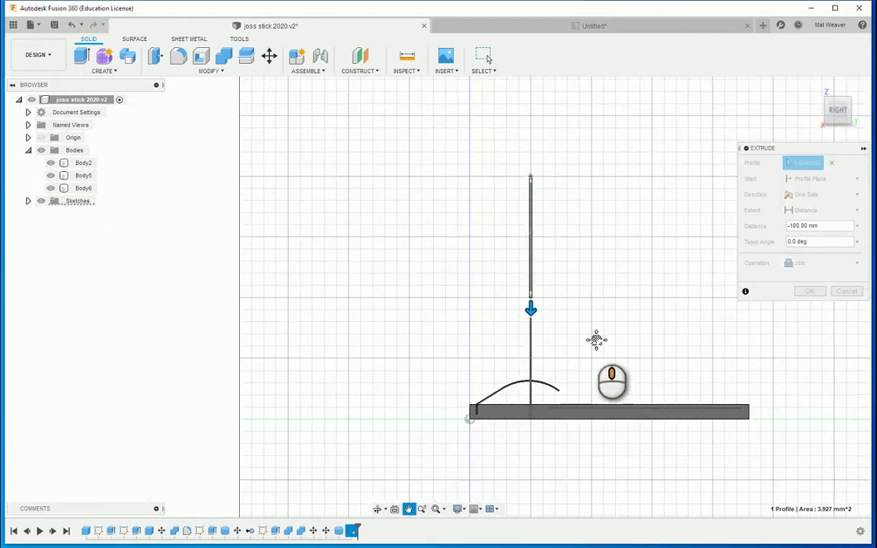
left_click_drag(528, 310, 534, 357)
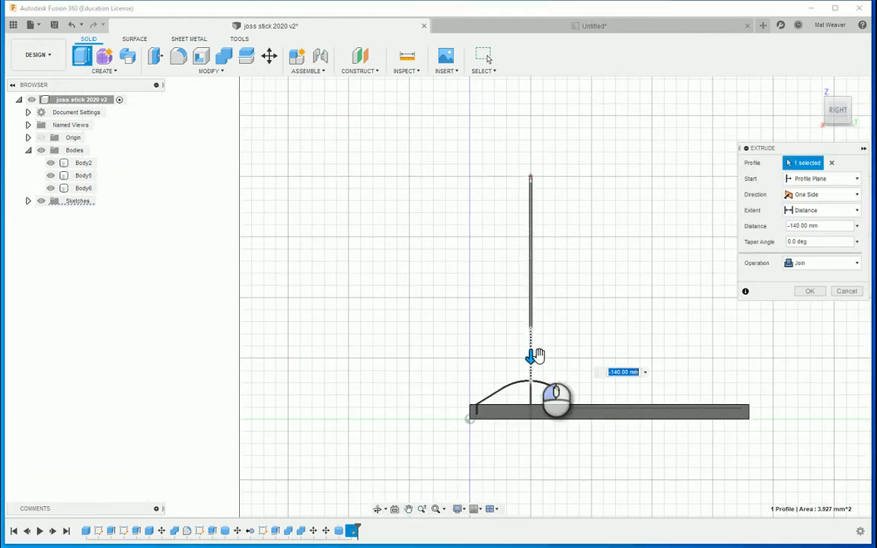
left_click(806, 292)
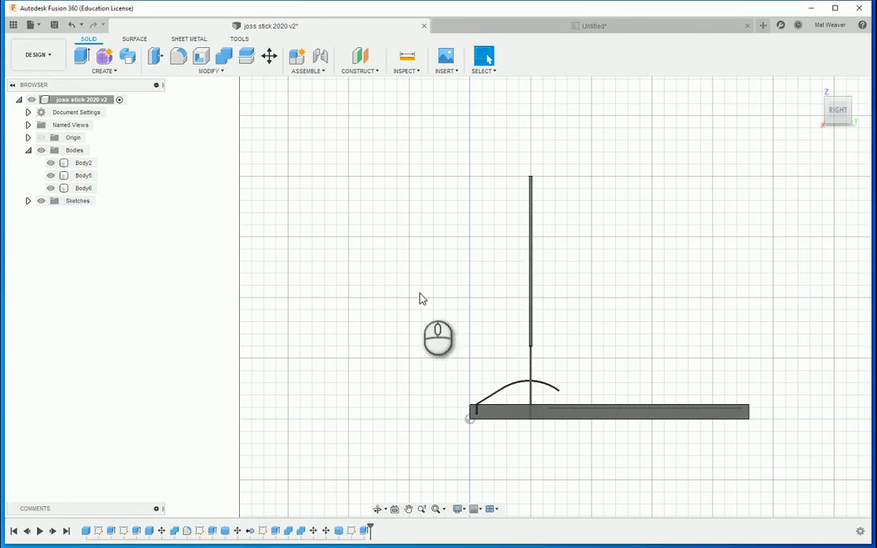
- Round the top edge of the upright stick with a 1.5 mm fillet
scroll(597, 220, "up", 6)
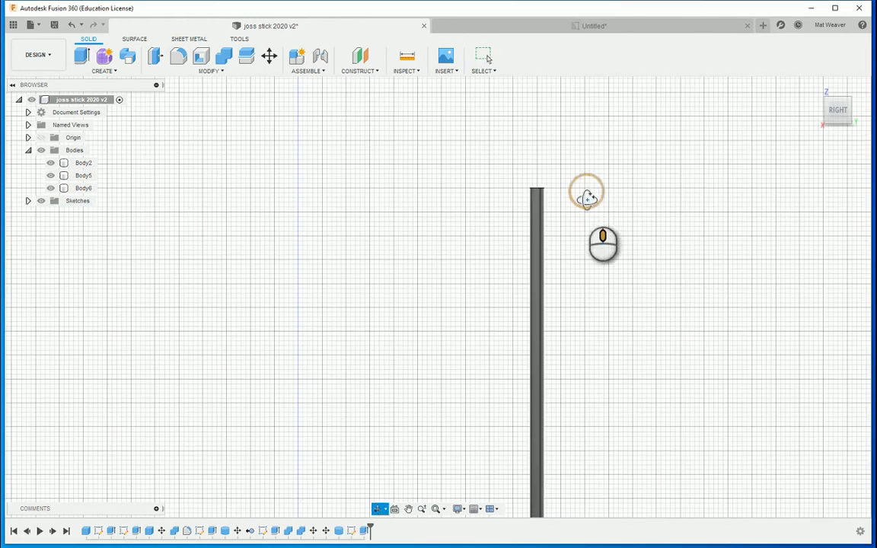
middle_click_drag(586, 197, 584, 212, "shift")
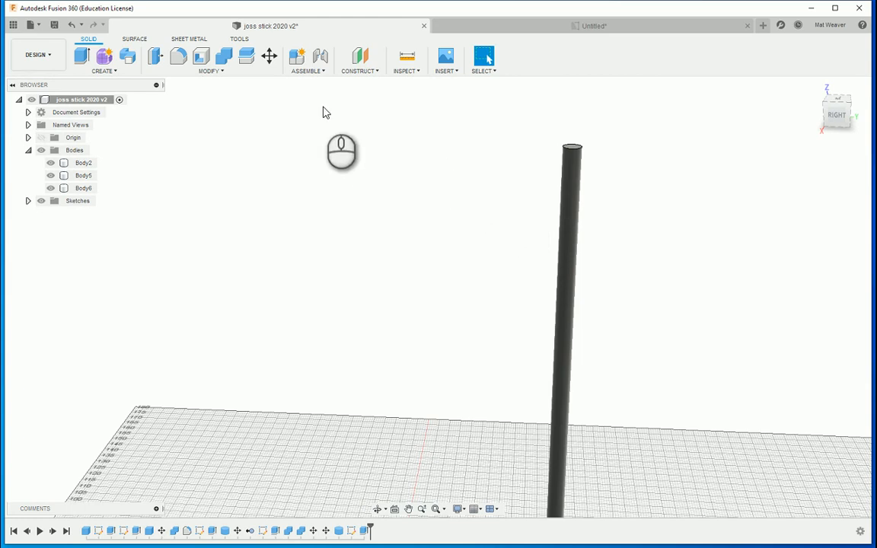
left_click(178, 56)
left_click(571, 152)
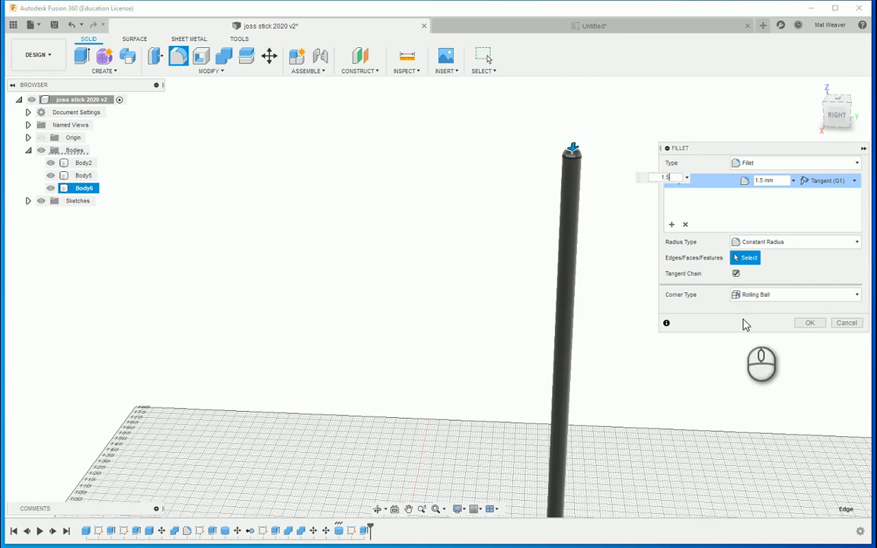
left_click(810, 323)
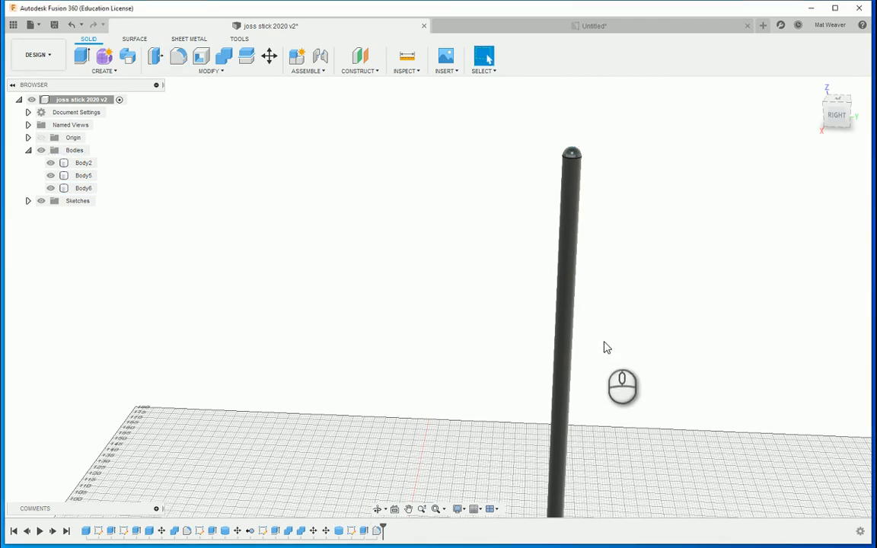
scroll(609, 358, "down", 4)
scroll(598, 305, "down", 5)
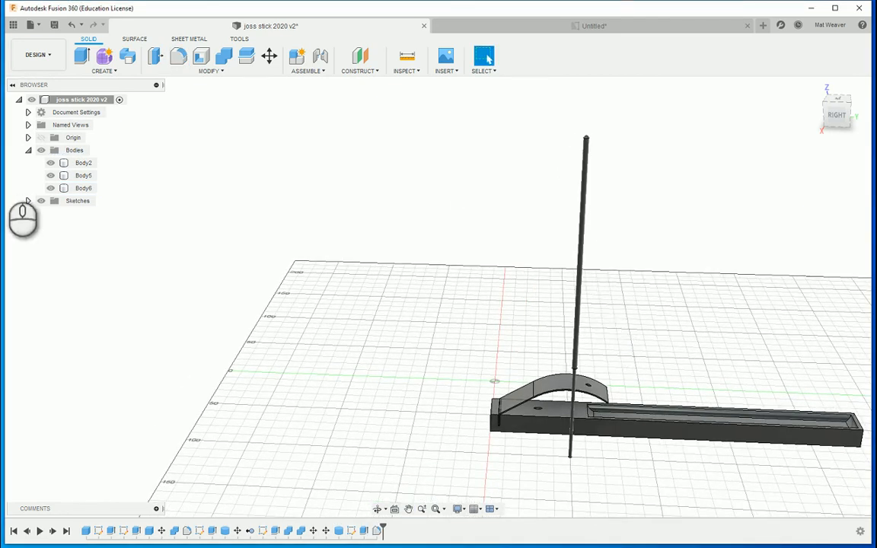
- Rename the stick body as Stick, the curved strip as Al and the grooved block as Base
left_click(83, 188)
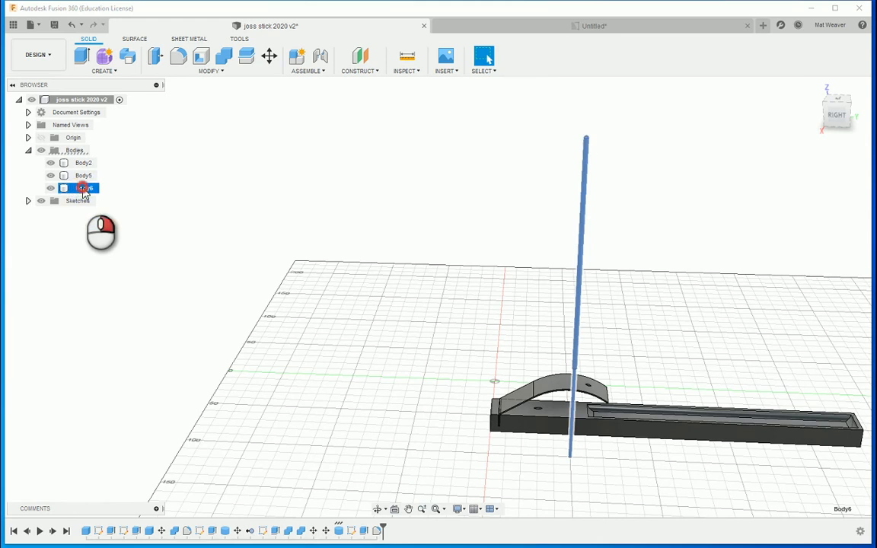
right_click(83, 190)
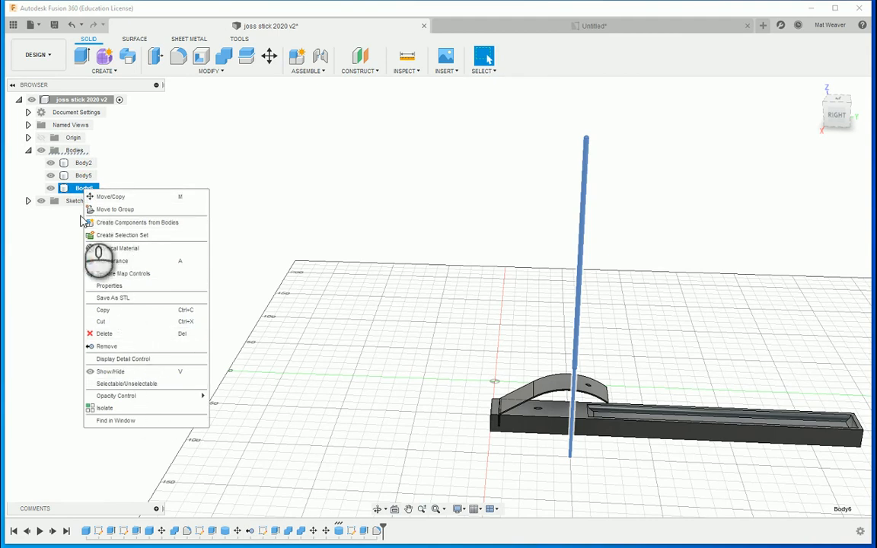
left_click(80, 191)
double_click(82, 190)
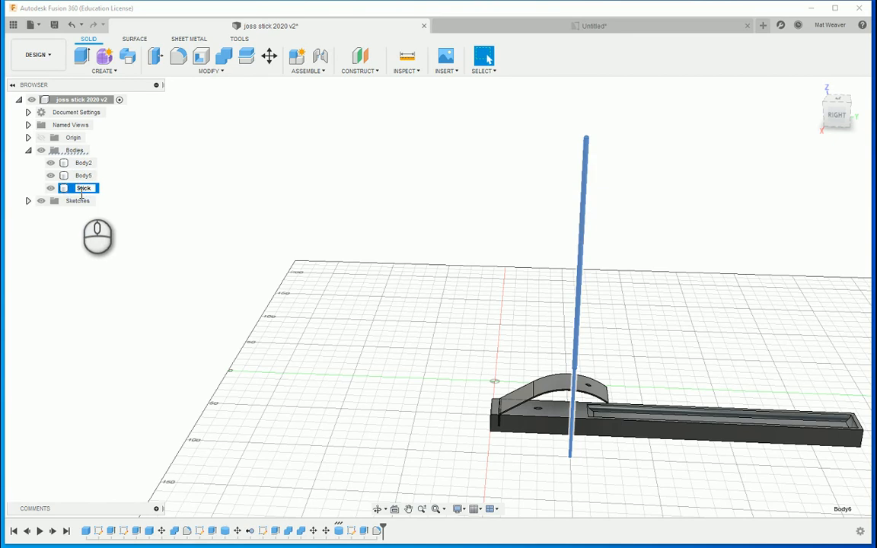
left_click(82, 176)
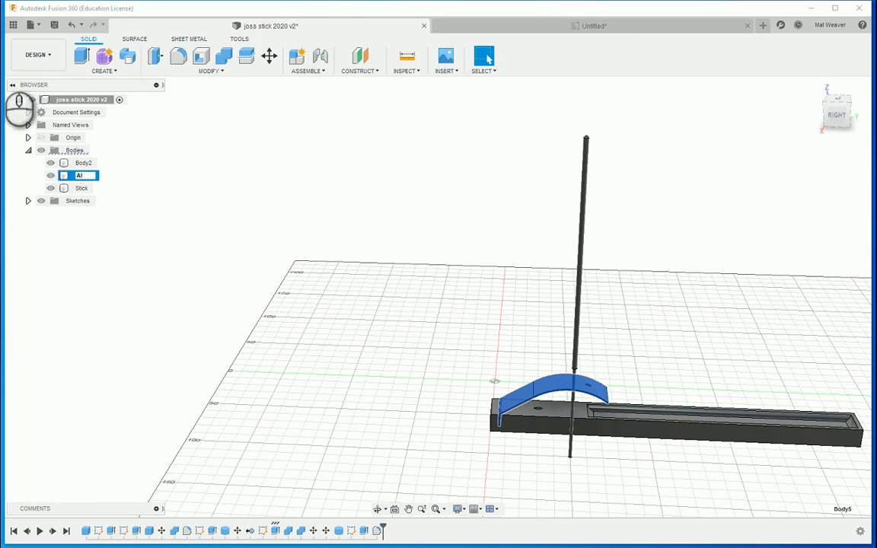
left_click(83, 163)
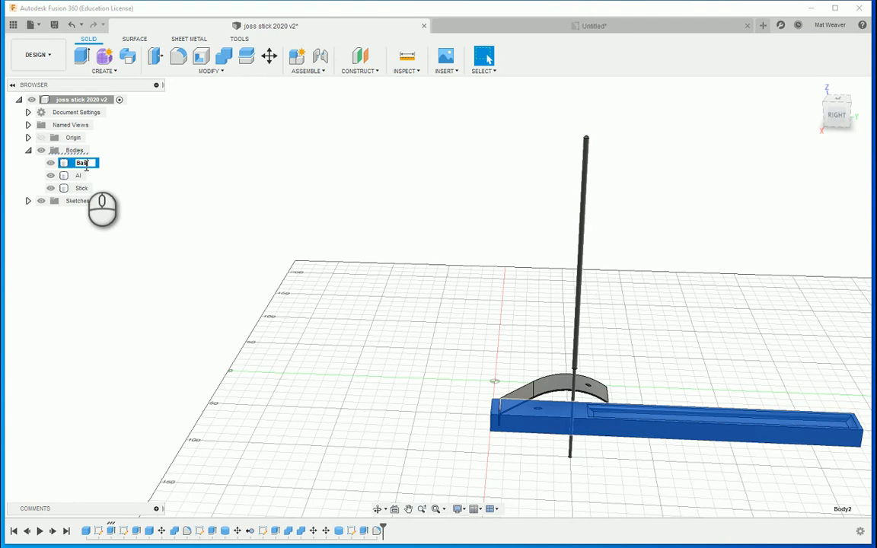
type("Base")
left_click(107, 202)
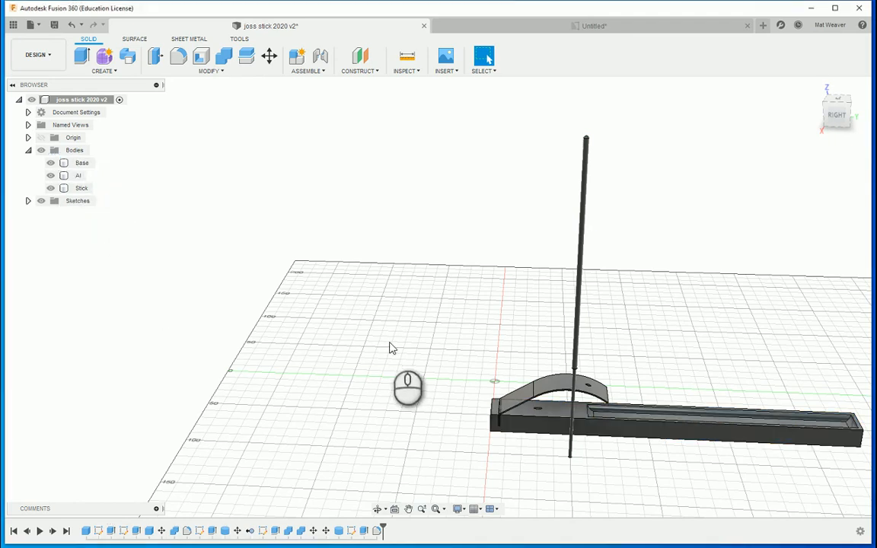
- Start moving the Stick body and rotate it -50 degrees about the X axis
right_click(81, 188)
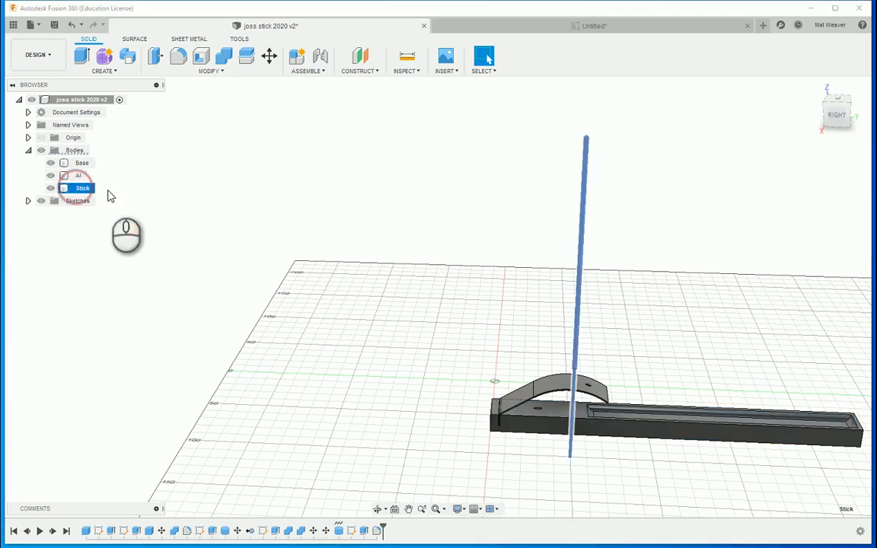
left_click(108, 197)
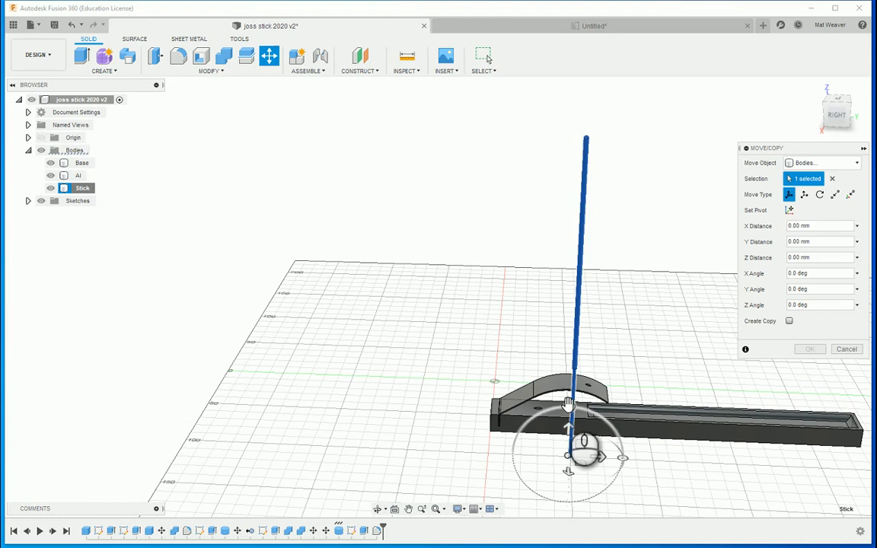
left_click_drag(572, 462, 611, 426)
left_click(845, 122)
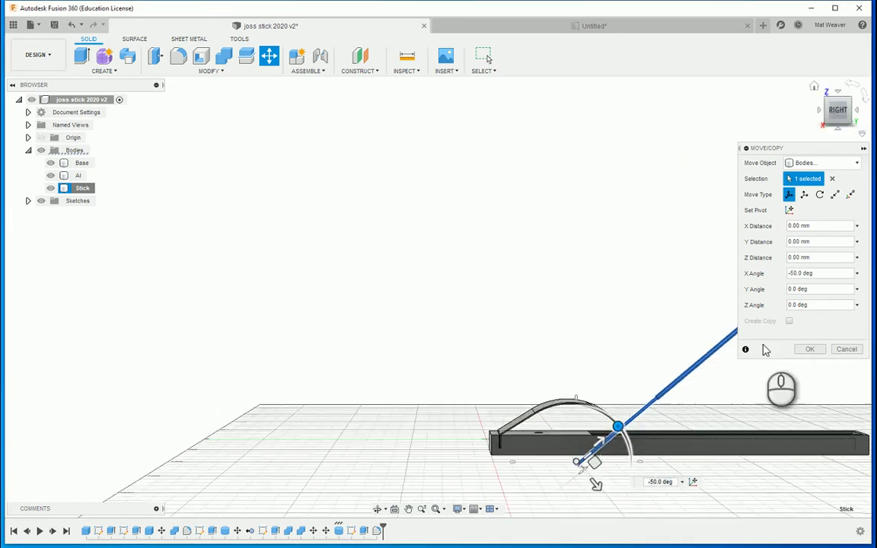
- Shift the stick about -56.8 mm in Y and -14.8 mm in Z, and set the visual style to Wireframe
left_click_drag(593, 459, 511, 402)
left_click(460, 510)
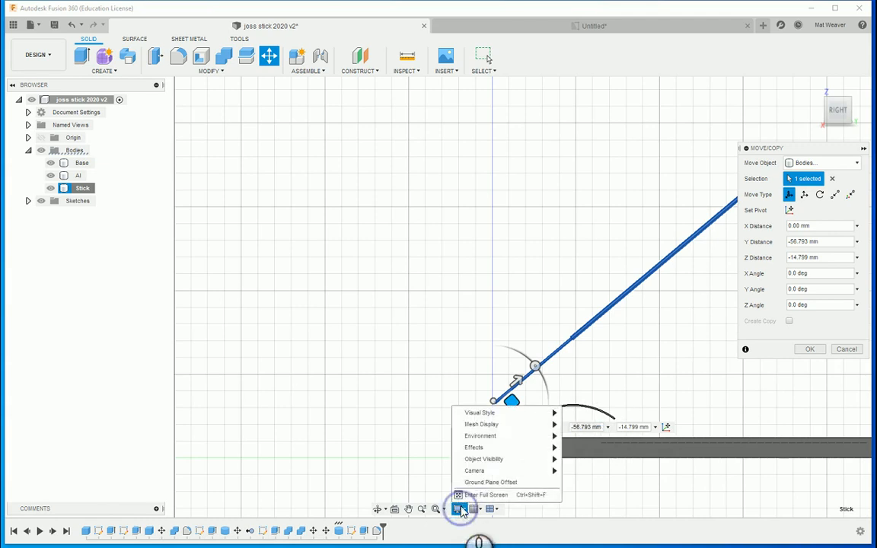
mouse_move(488, 414)
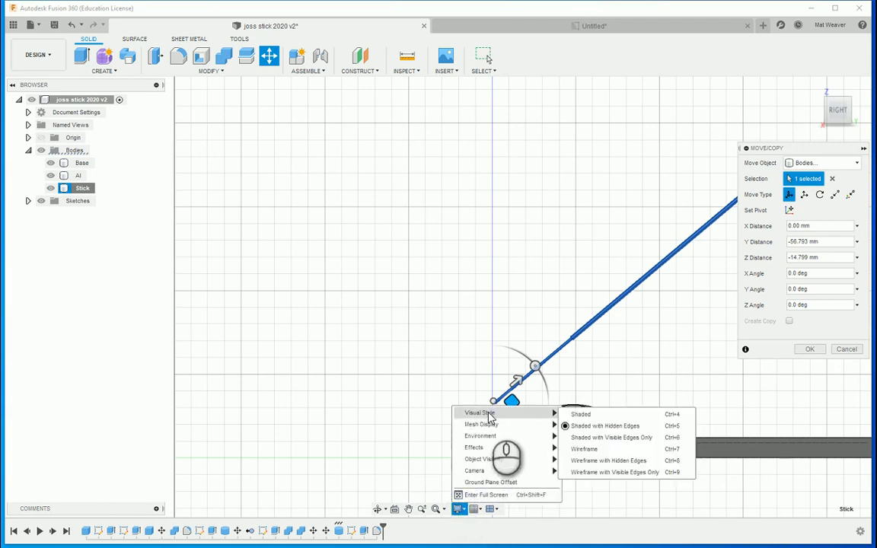
left_click(590, 449)
- Bring the stick's lower end into the base's angled hole, tilting it a further -10 degrees to align with the hole
scroll(520, 444, "up", 3)
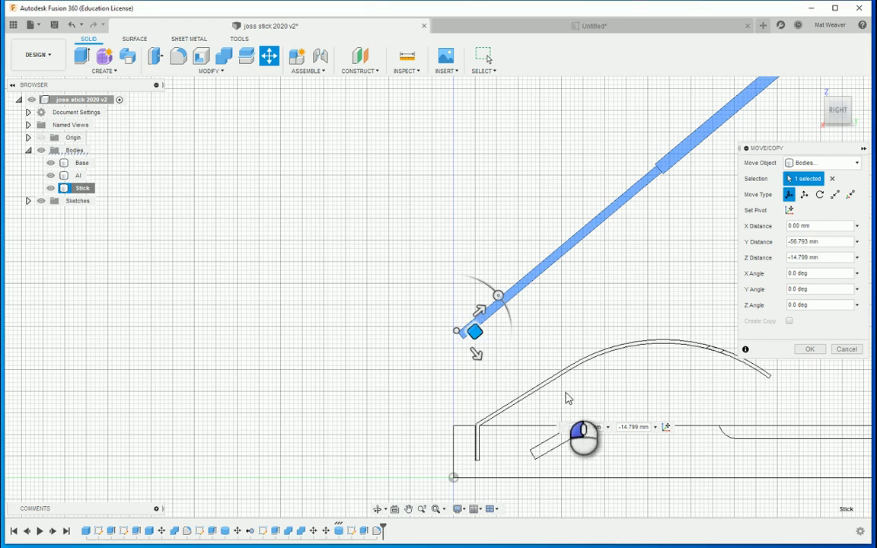
left_click_drag(516, 354, 577, 423)
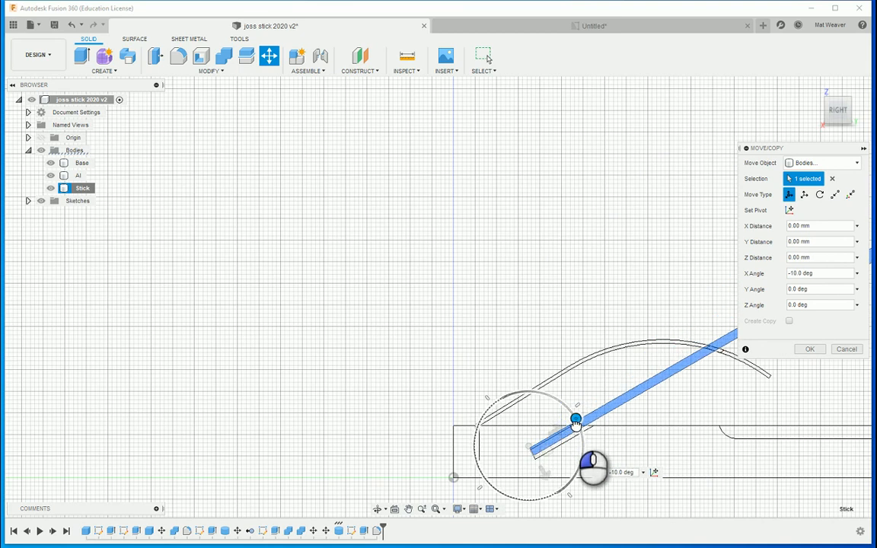
scroll(546, 452, "up", 3)
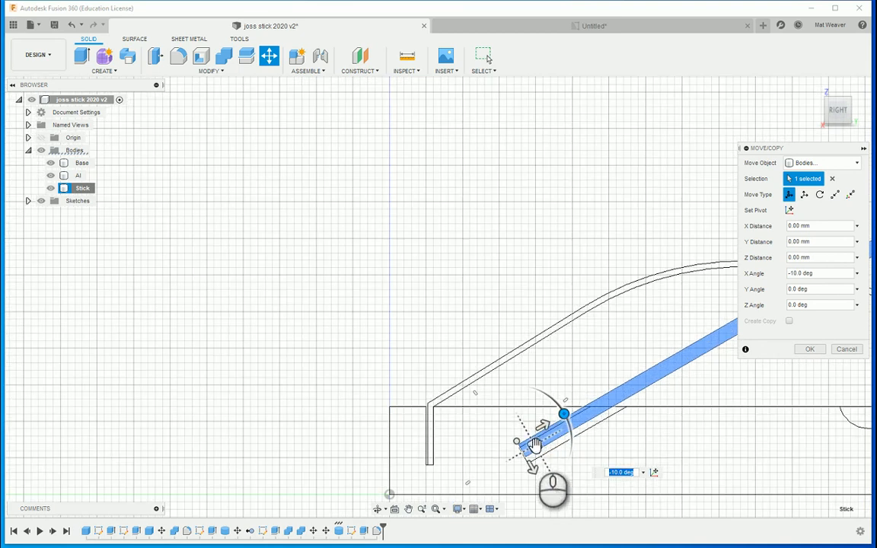
left_click_drag(535, 446, 537, 453)
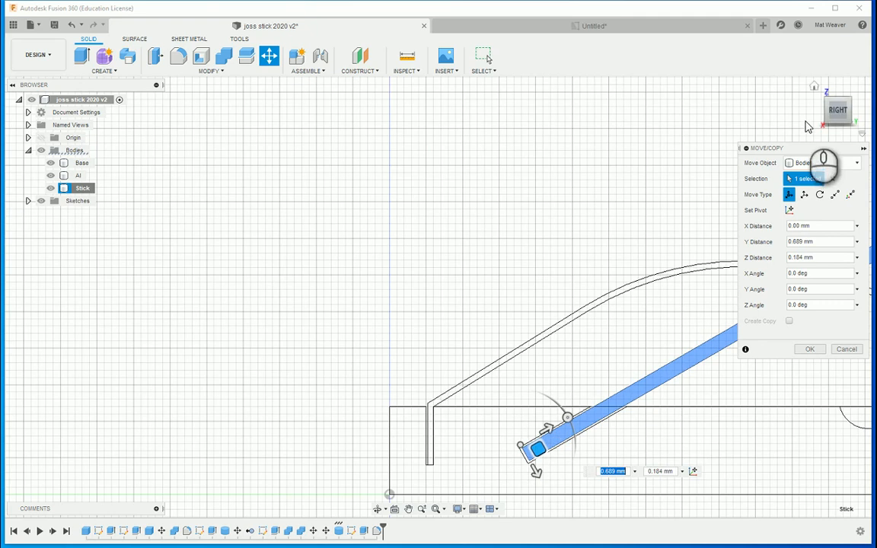
middle_click_drag(614, 336, 403, 311)
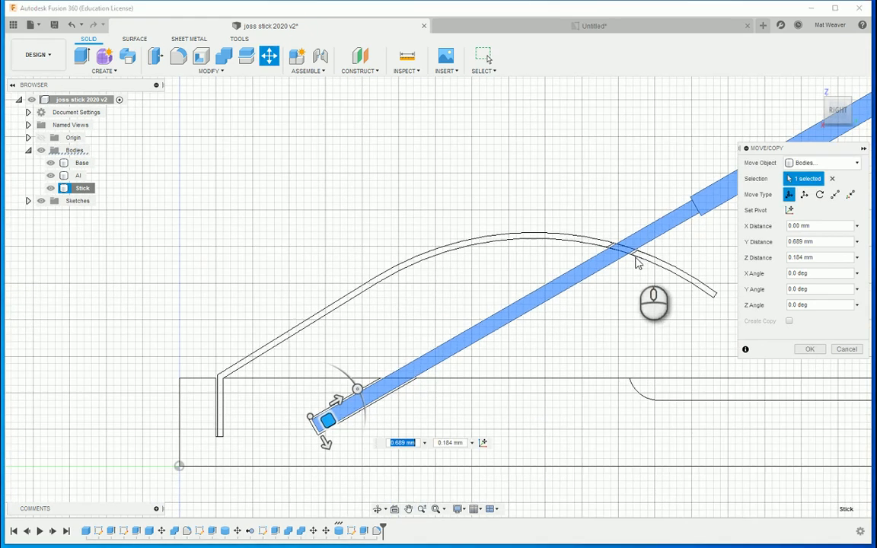
- Move the stick -39 mm along X to line up with the holes in the strip and base, and accept the move
left_click(819, 118)
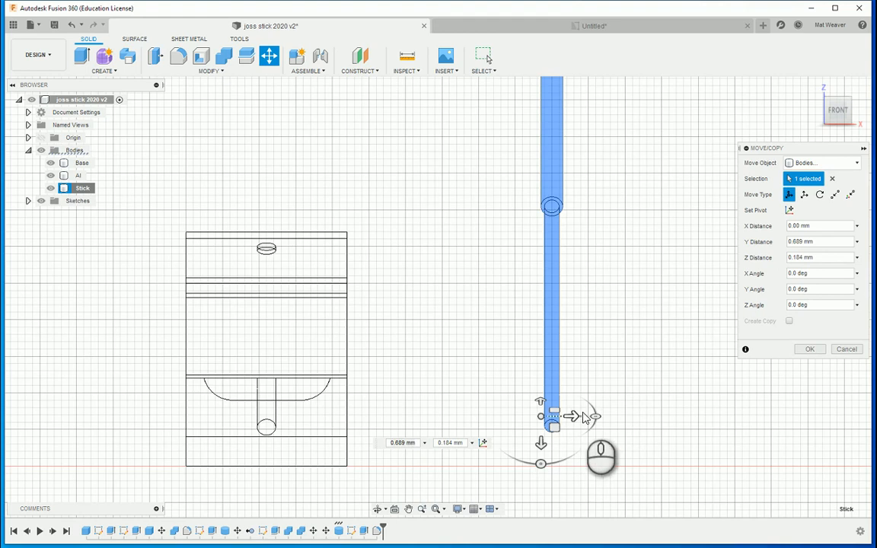
left_click_drag(583, 418, 443, 427)
left_click_drag(325, 431, 291, 433)
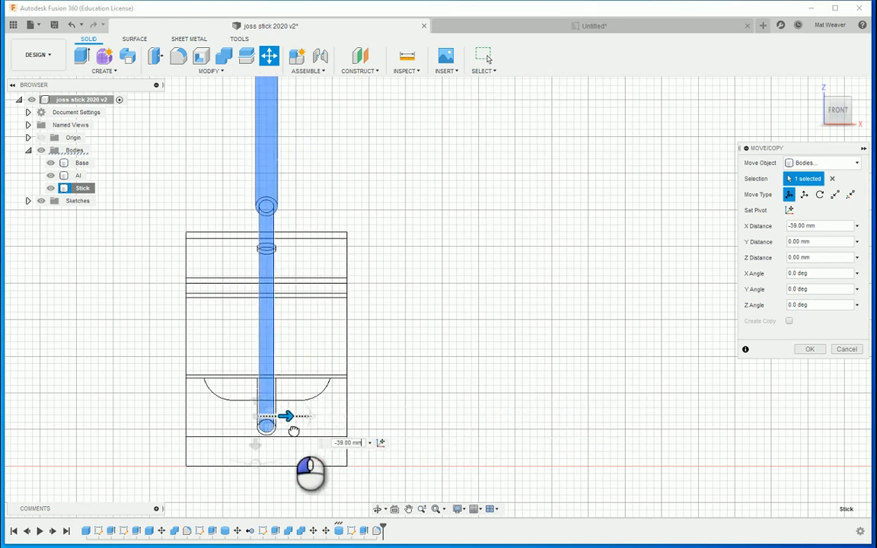
scroll(251, 427, "up", 3)
mouse_move(820, 108)
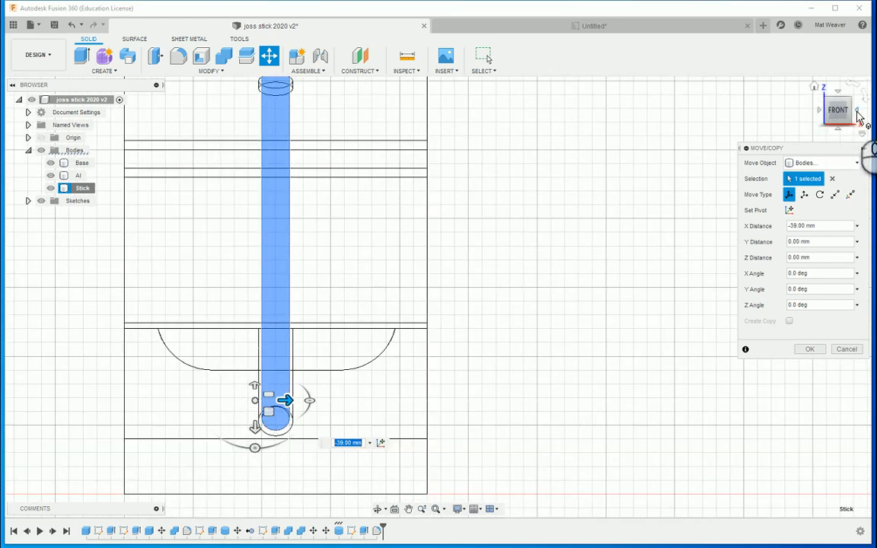
left_click_drag(858, 116, 840, 102)
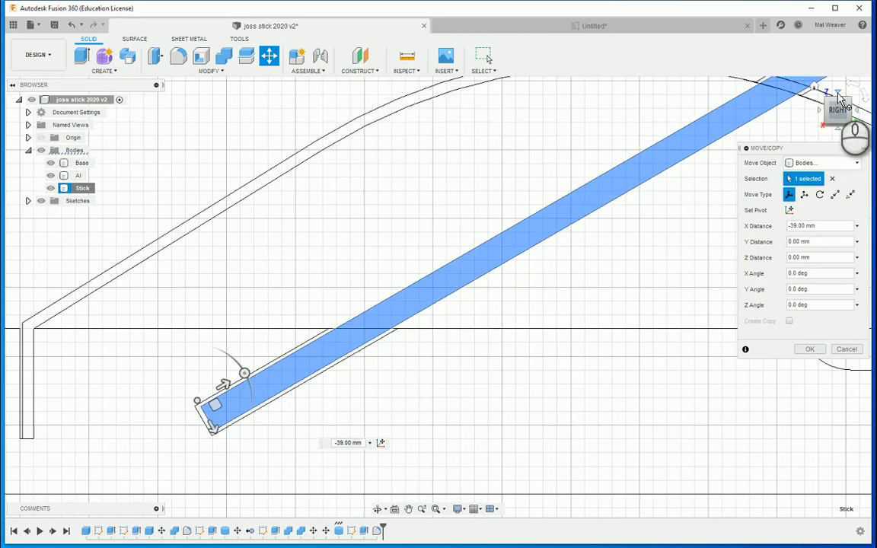
left_click(838, 94)
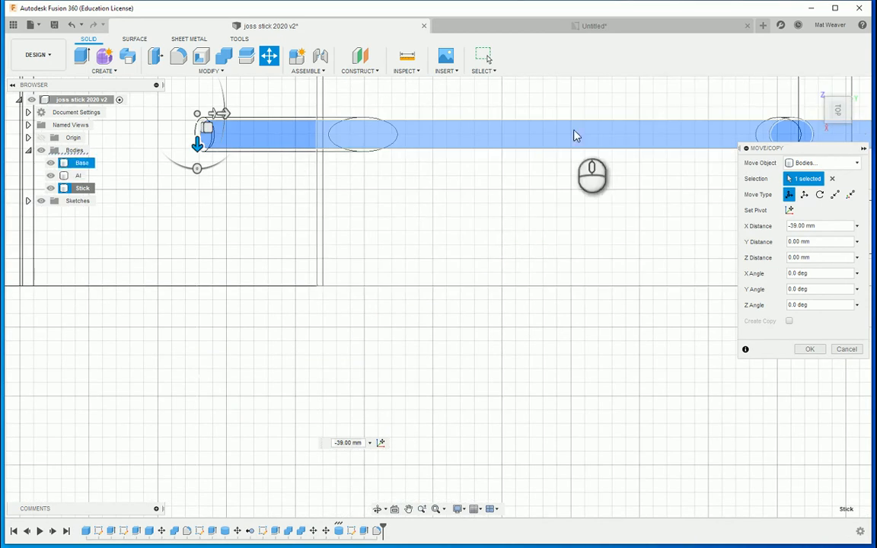
left_click(820, 87)
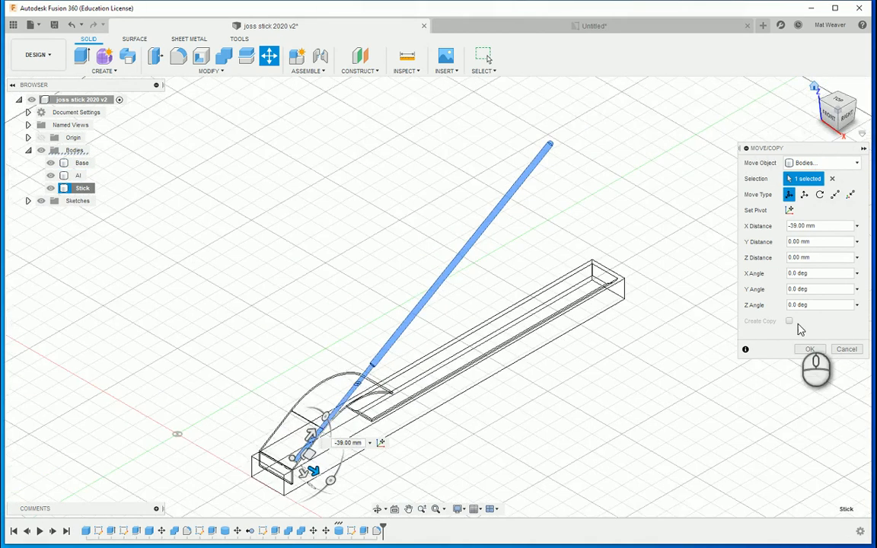
left_click(810, 349)
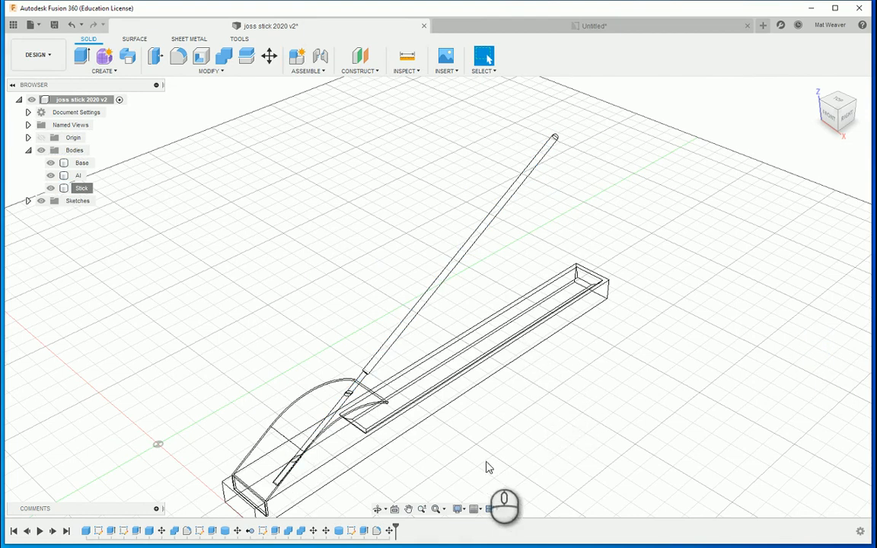
- Set the visual style of the model to Shaded
left_click(457, 508)
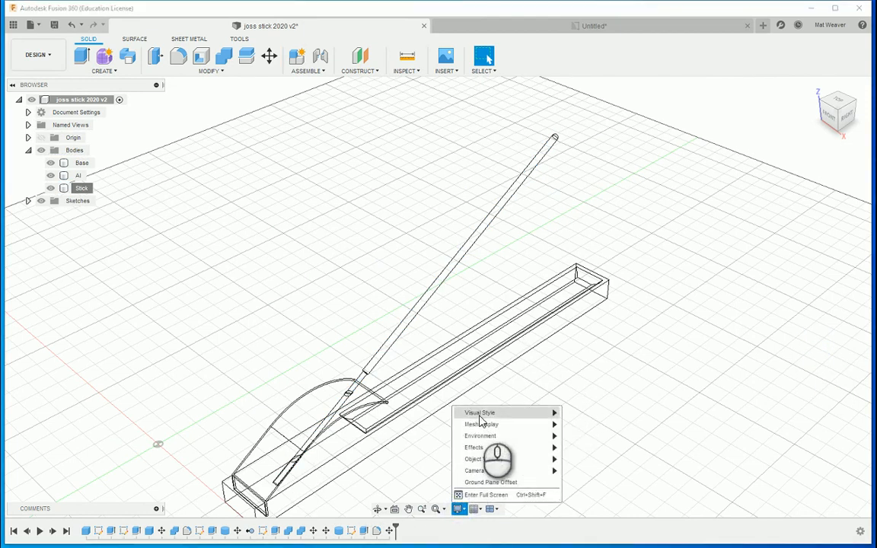
left_click(523, 414)
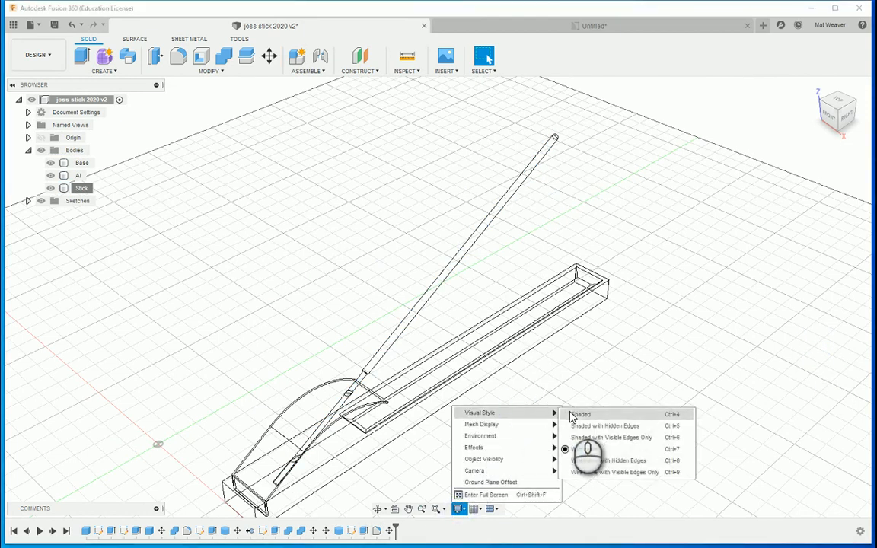
left_click(582, 415)
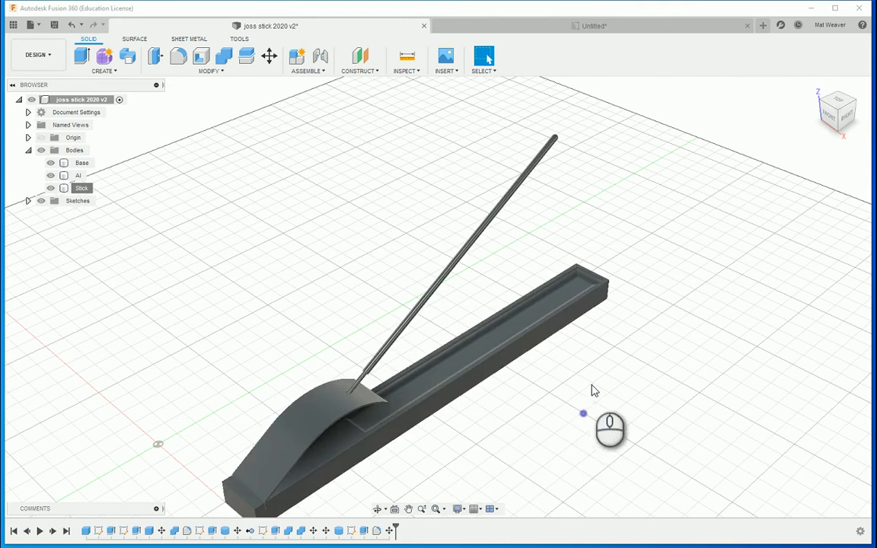
middle_click_drag(587, 417, 627, 319)
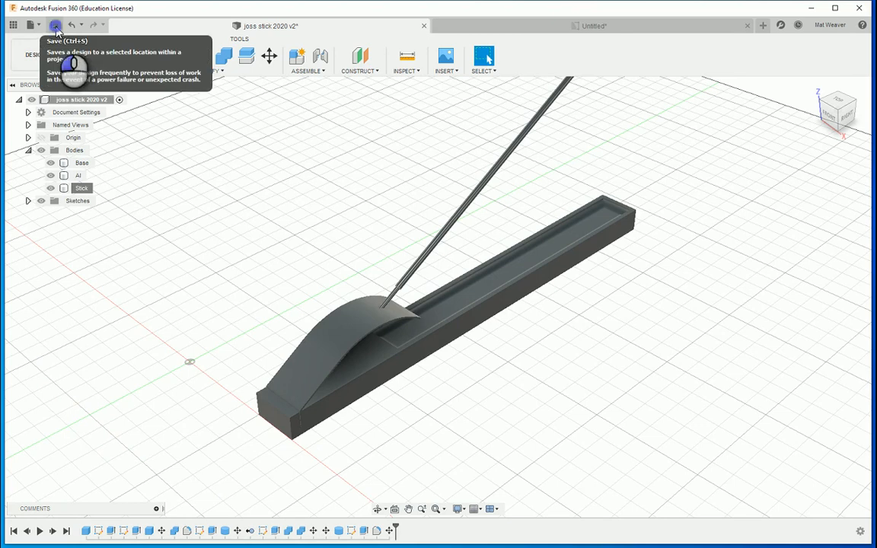
- Save the design as a new version and switch to the Render workspace
left_click(56, 30)
left_click(423, 295)
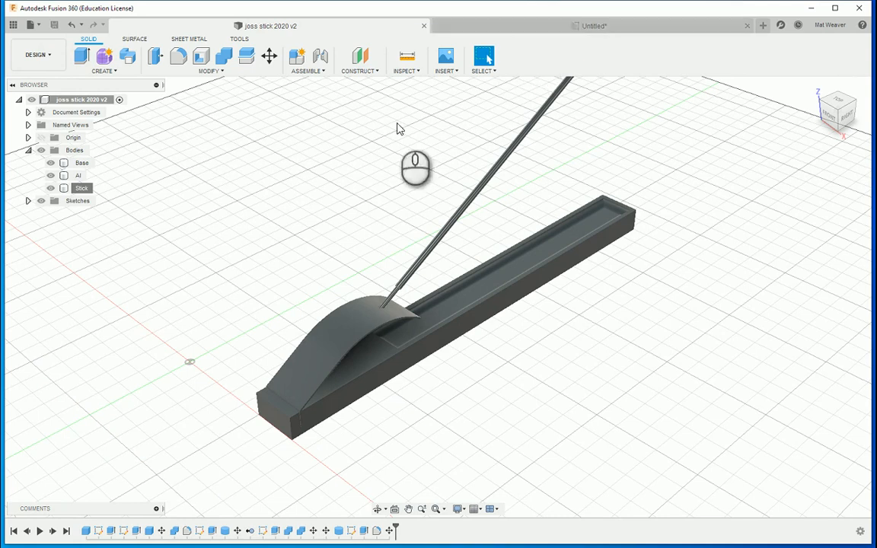
left_click(40, 60)
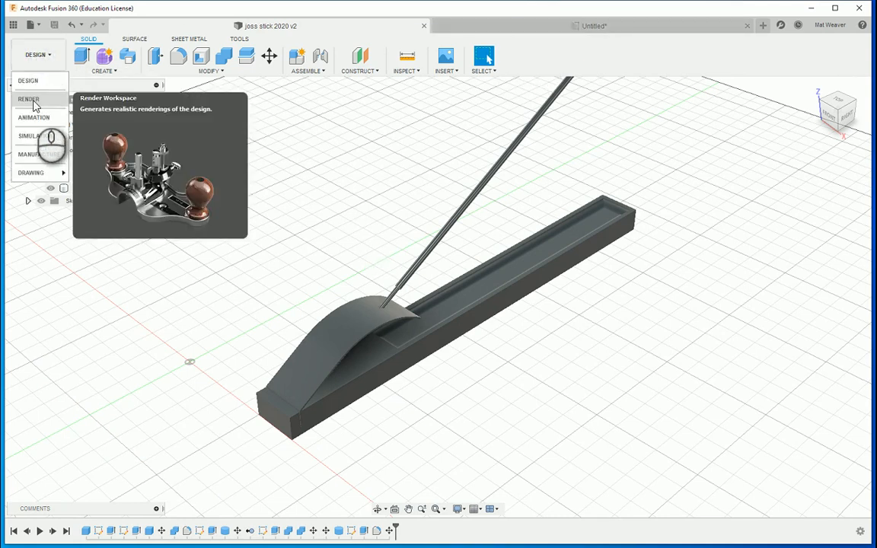
left_click(33, 102)
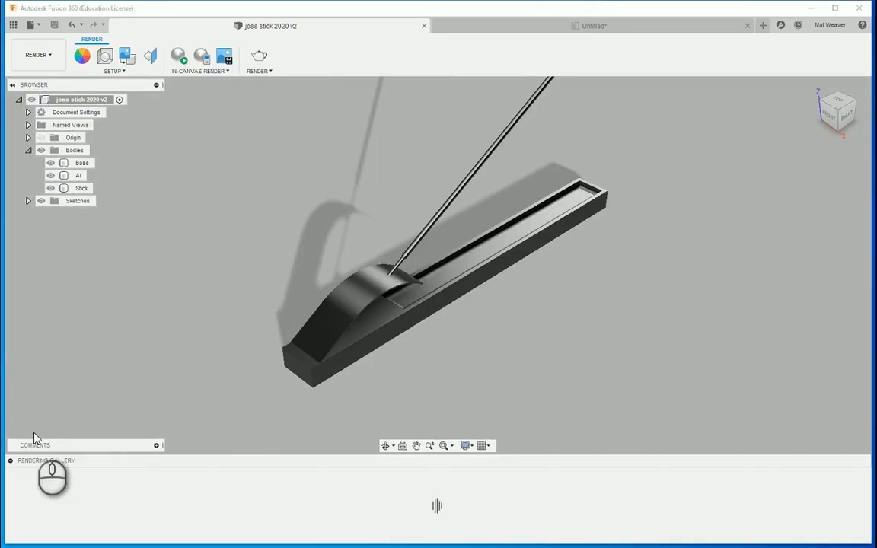
- Collapse the rendering gallery and turn the holder to show its back and left sides from above
left_click(11, 461)
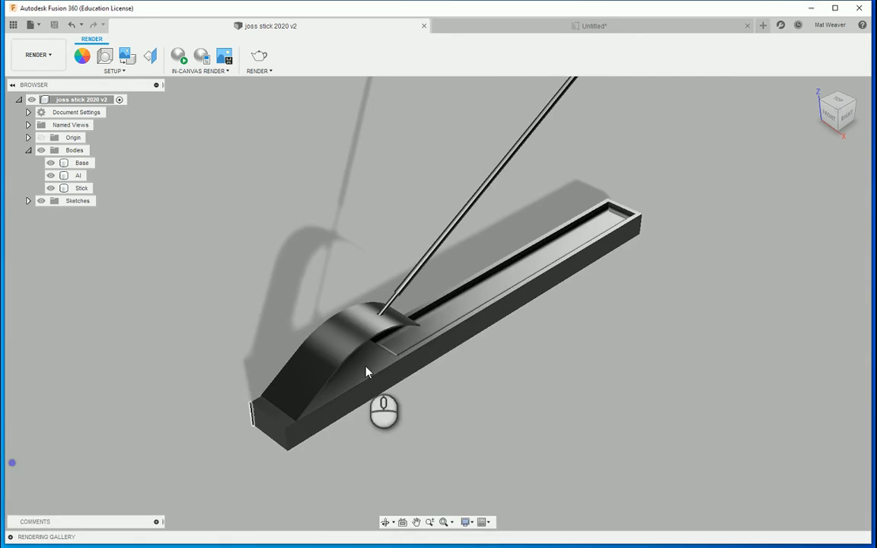
left_click(840, 95)
middle_click_drag(481, 391, 592, 317)
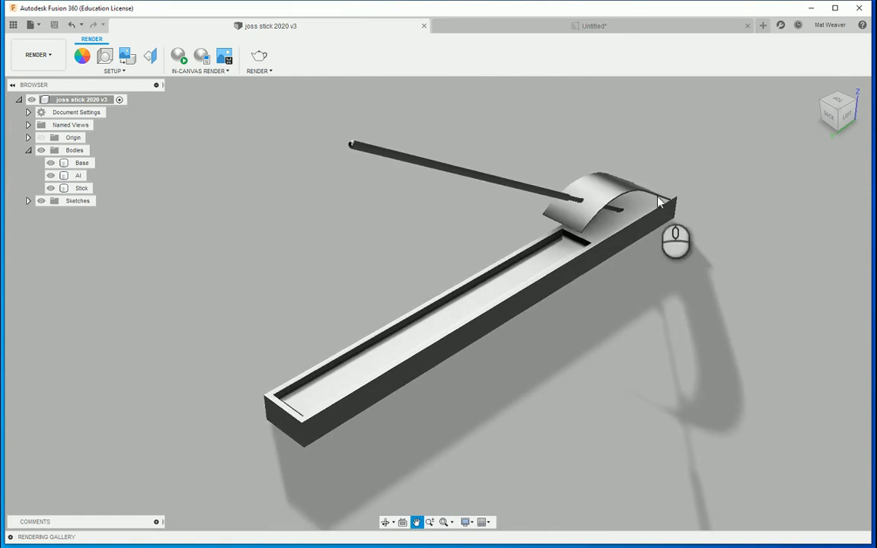
left_click(840, 98)
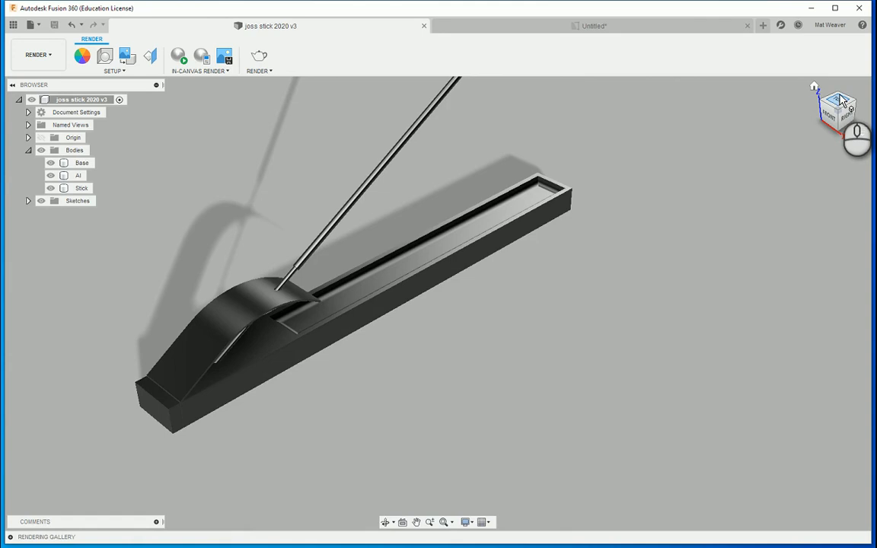
left_click(840, 97)
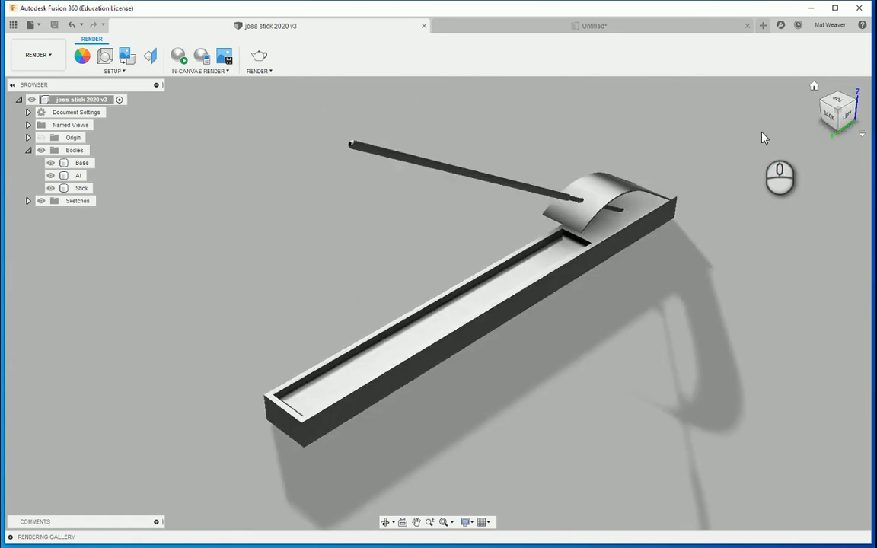
- Open the Appearance settings and browse the finished solid wood appearances in the library
left_click(84, 56)
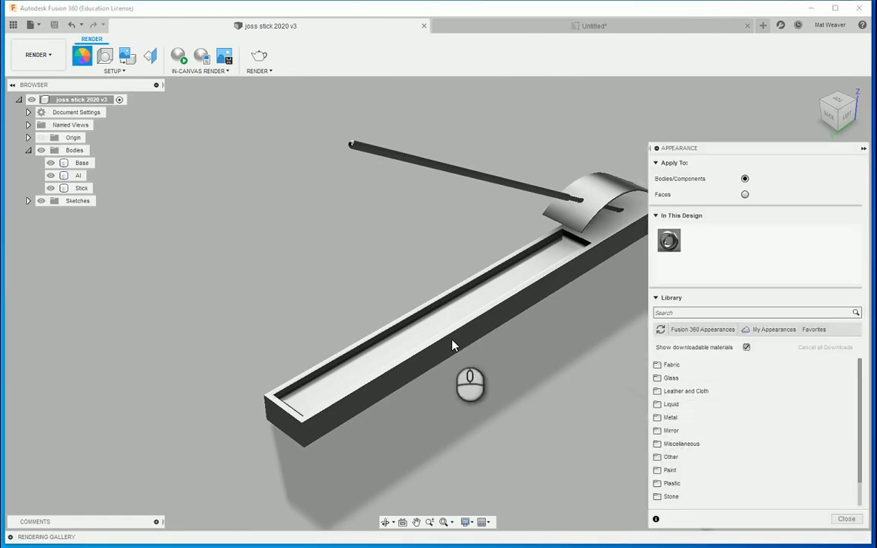
scroll(714, 441, "down", 1)
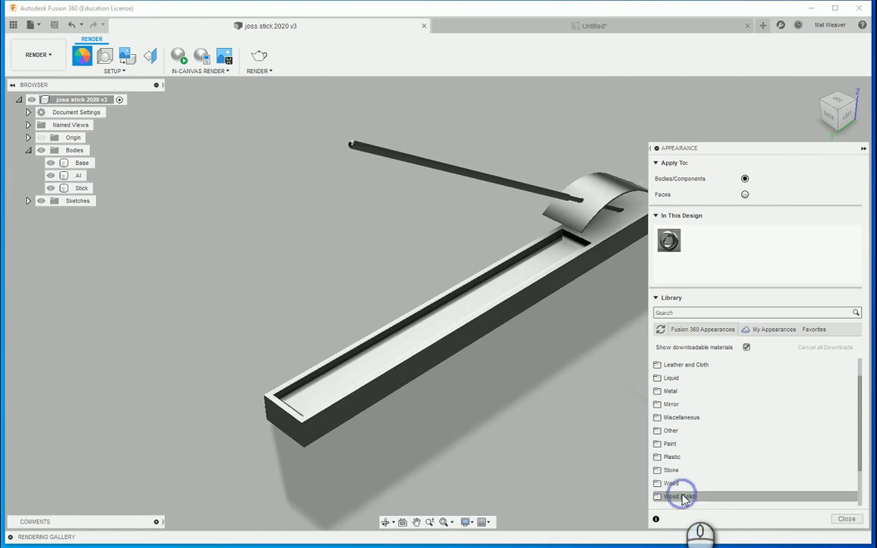
left_click(683, 499)
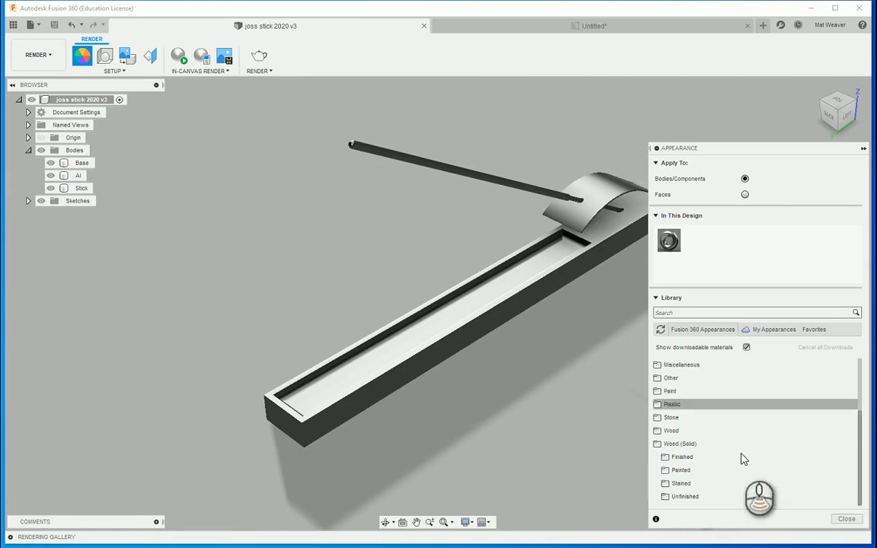
left_click(684, 457)
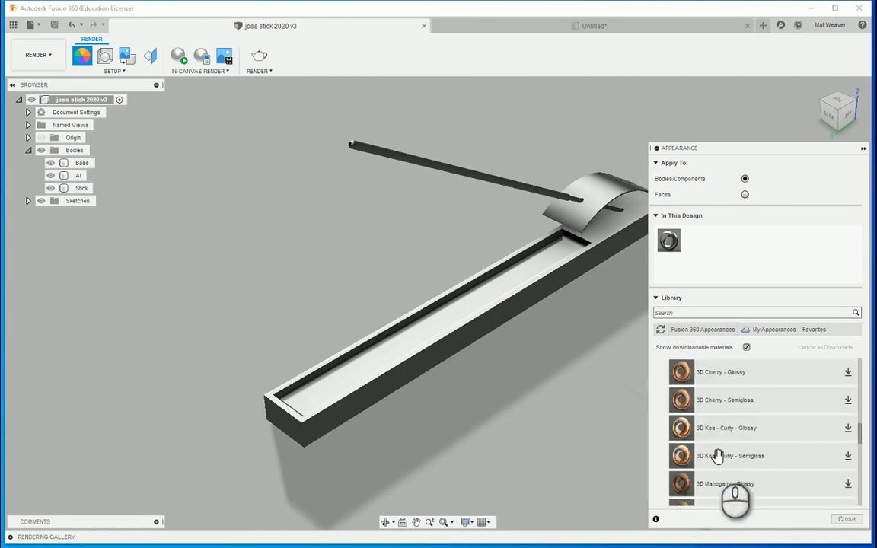
scroll(717, 455, "down", 5)
scroll(731, 457, "up", 3)
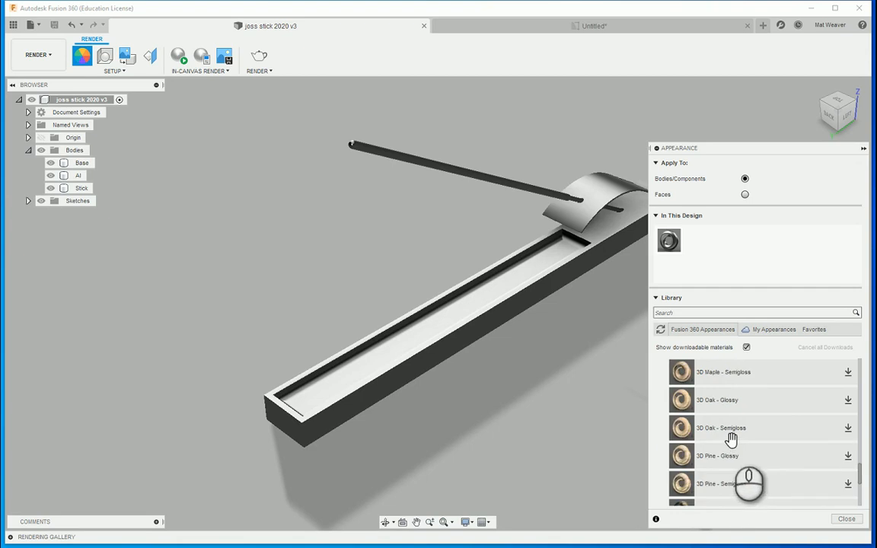
scroll(731, 439, "up", 2)
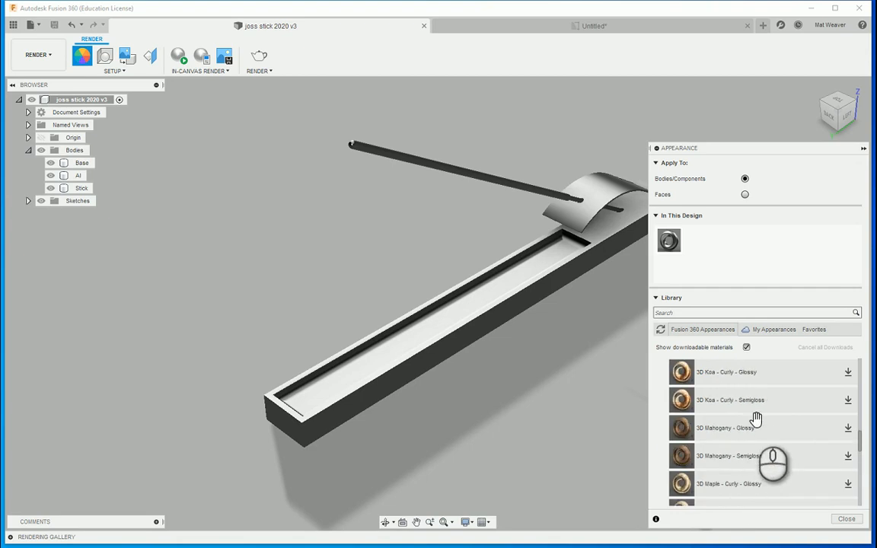
scroll(756, 419, "up", 2)
scroll(756, 419, "down", 2)
scroll(755, 419, "up", 3)
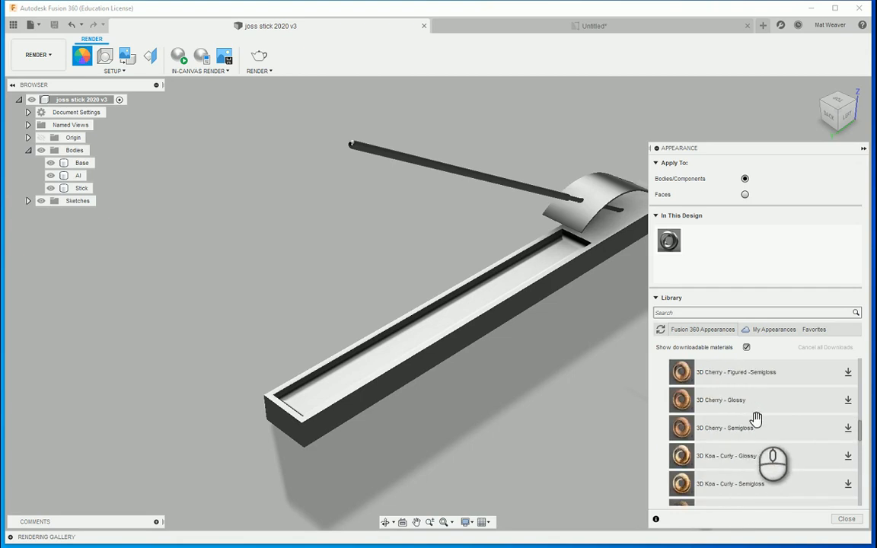
scroll(768, 410, "down", 3)
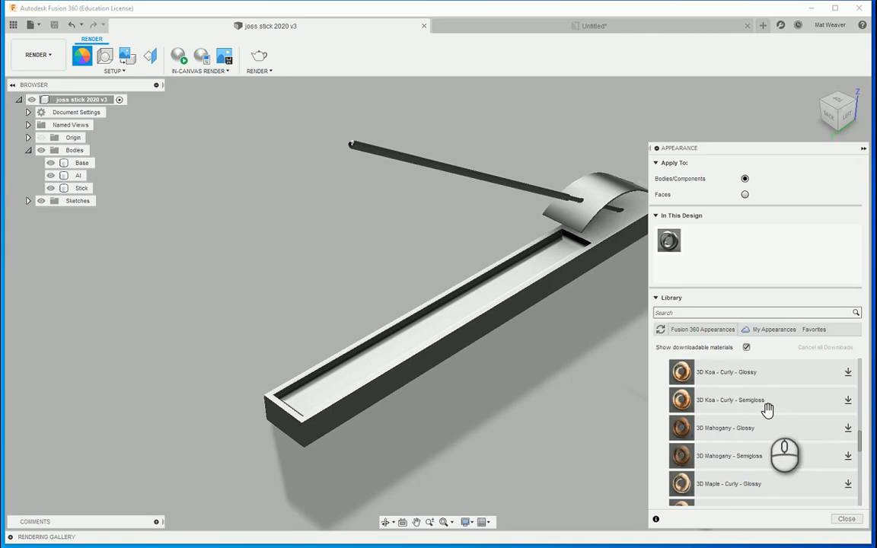
- Download the 3D Mahogany - Glossy appearance, apply it to the base and examine the grain up close
left_click(849, 431)
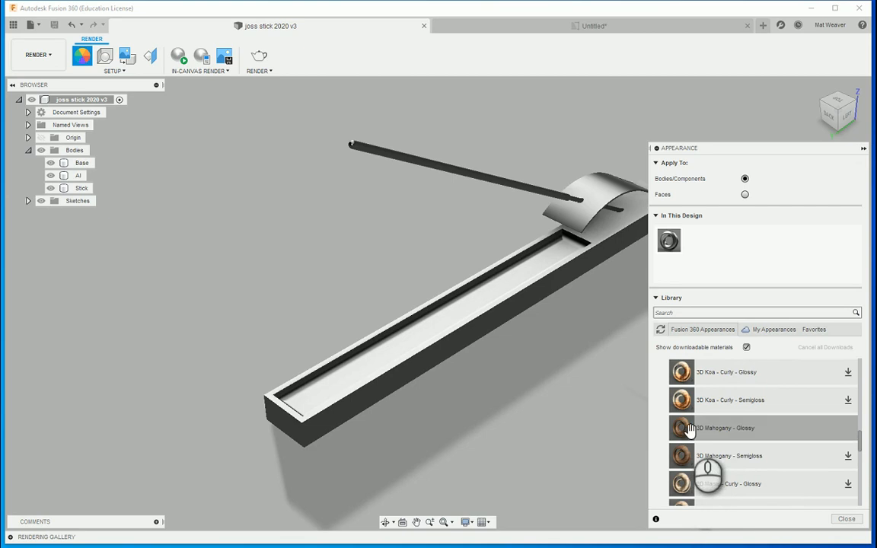
left_click_drag(686, 429, 594, 251)
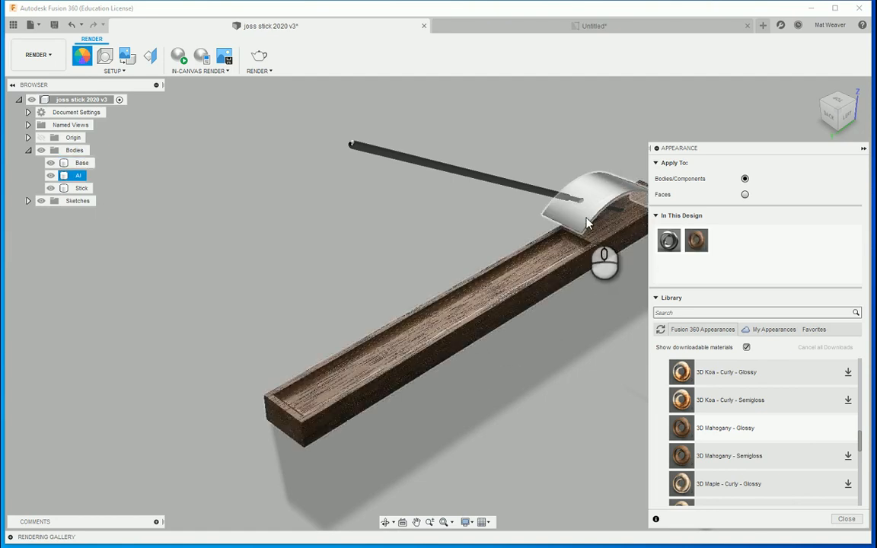
scroll(326, 377, "up", 6)
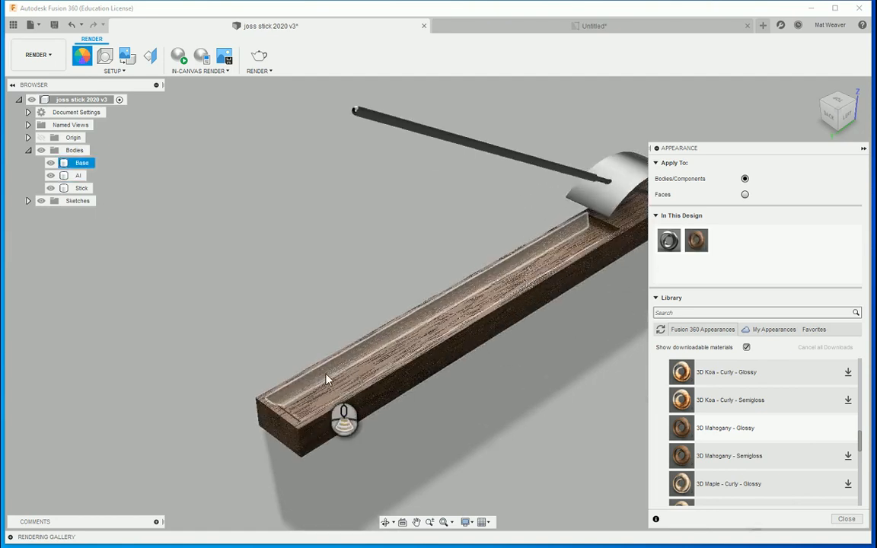
middle_click_drag(499, 391, 373, 340)
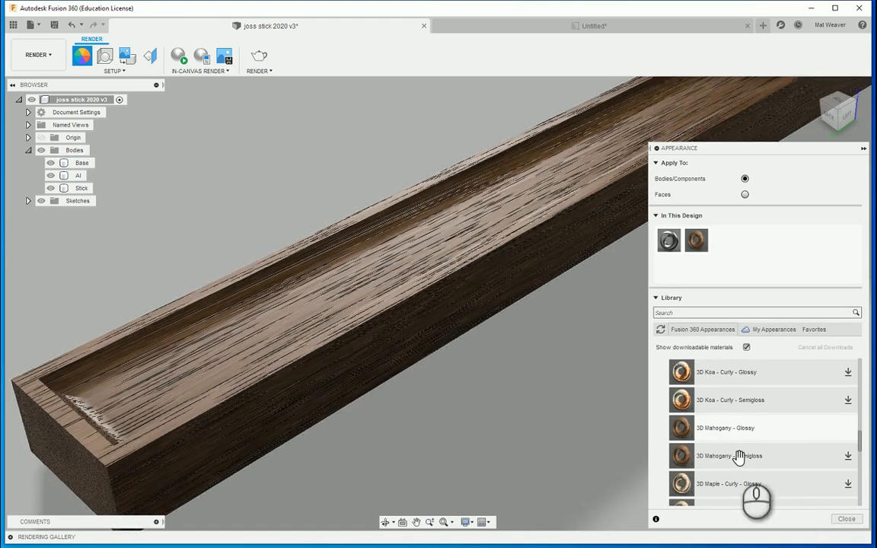
- Download the 3D Walnut - Glossy appearance and apply it to the base body
scroll(739, 456, "down", 3)
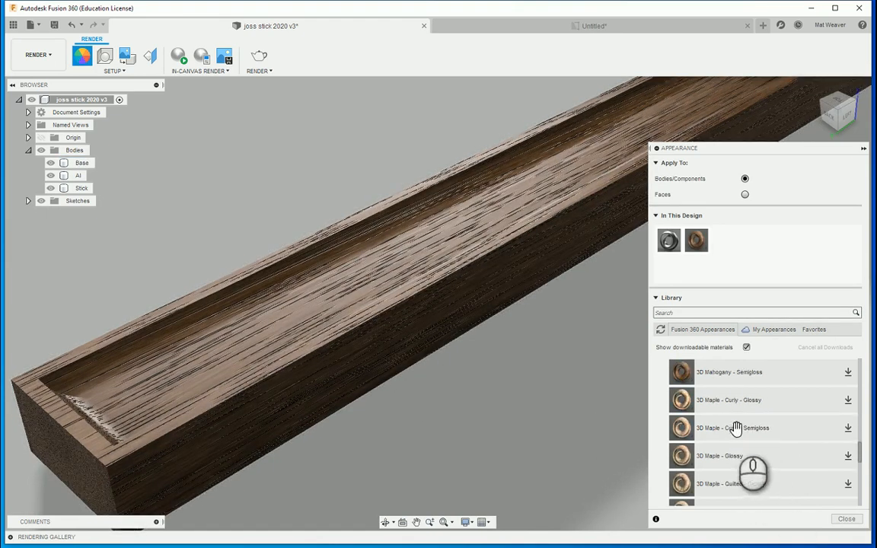
scroll(768, 431, "down", 3)
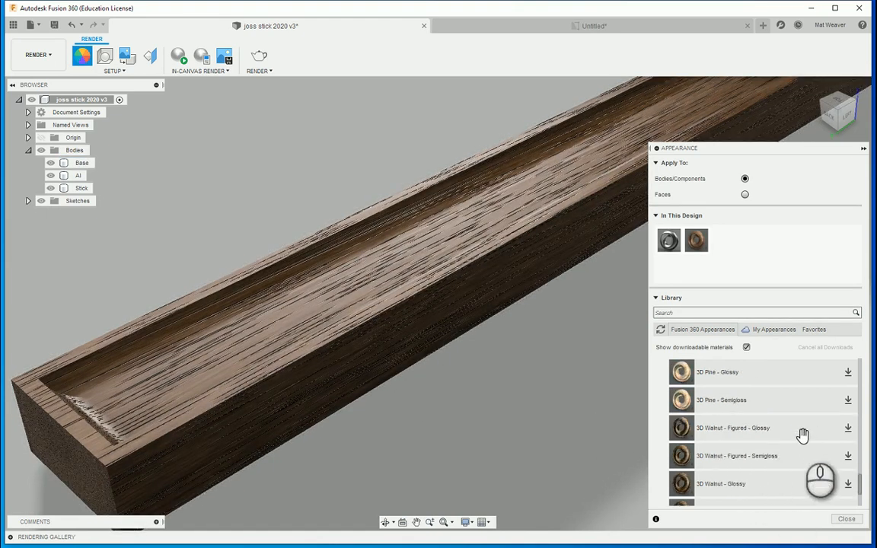
left_click(848, 484)
scroll(728, 473, "down", 3)
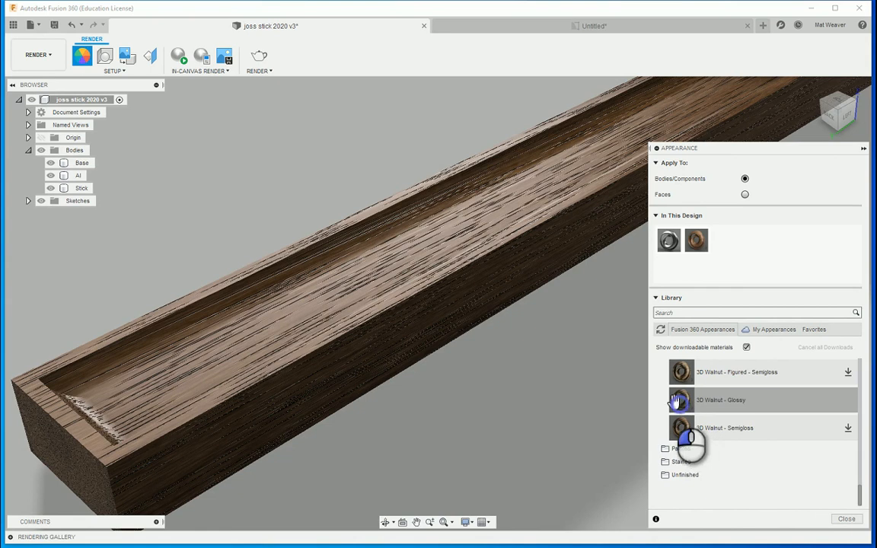
left_click_drag(676, 401, 439, 329)
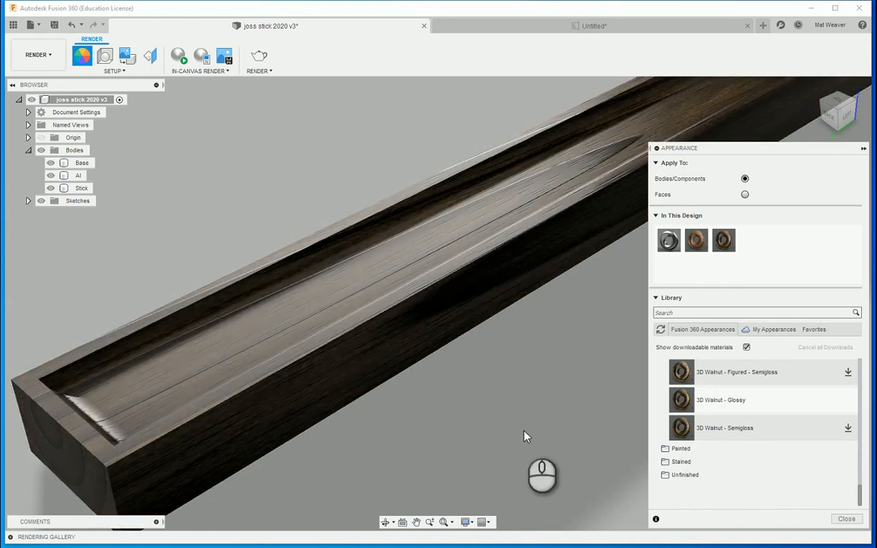
scroll(515, 376, "down", 3)
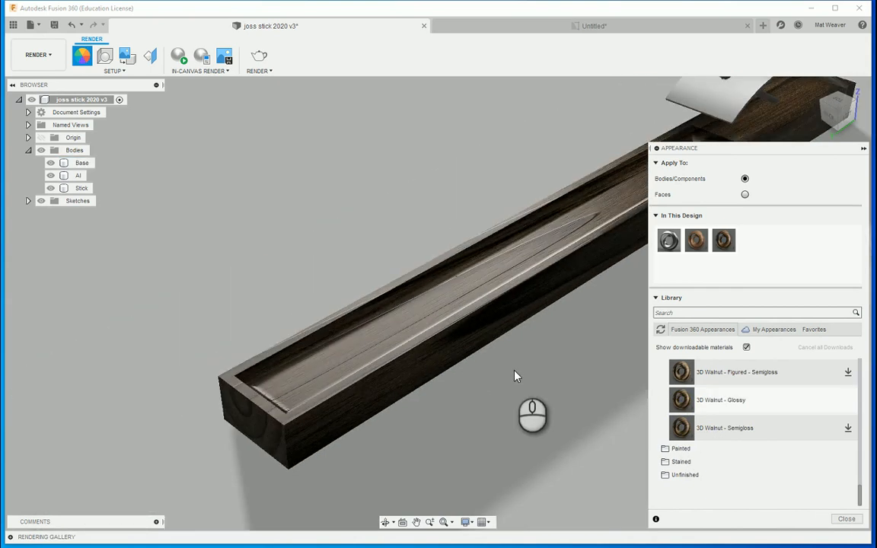
scroll(515, 376, "down", 5)
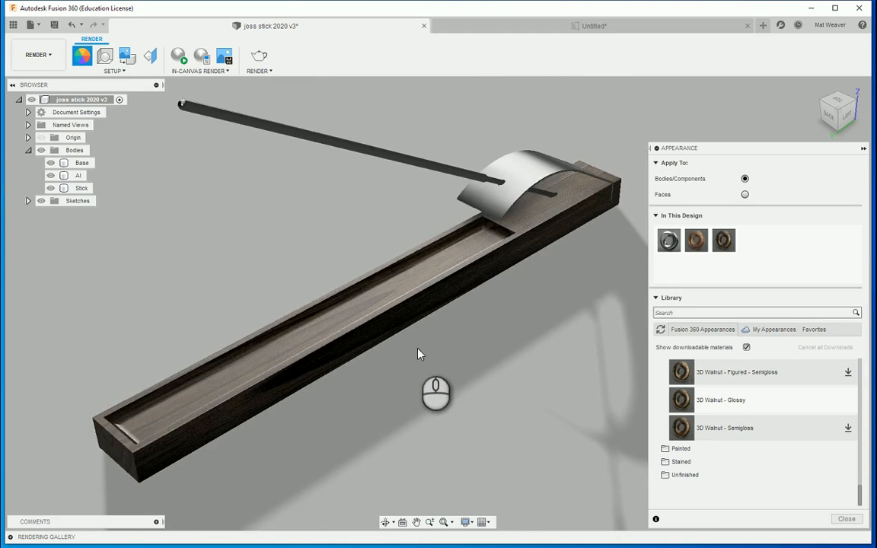
- Apply the Aluminum - Polished appearance from the metal library to the curved strip
left_click(530, 190)
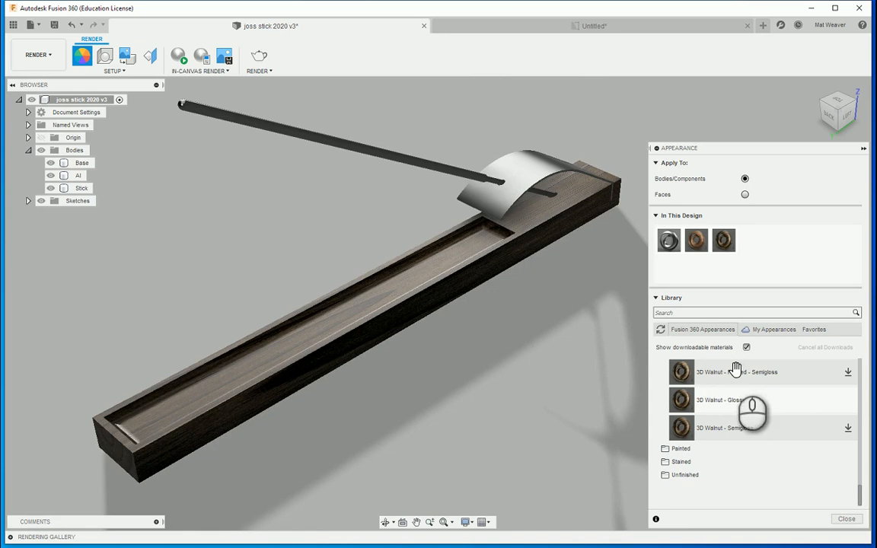
scroll(722, 426, "up", 10)
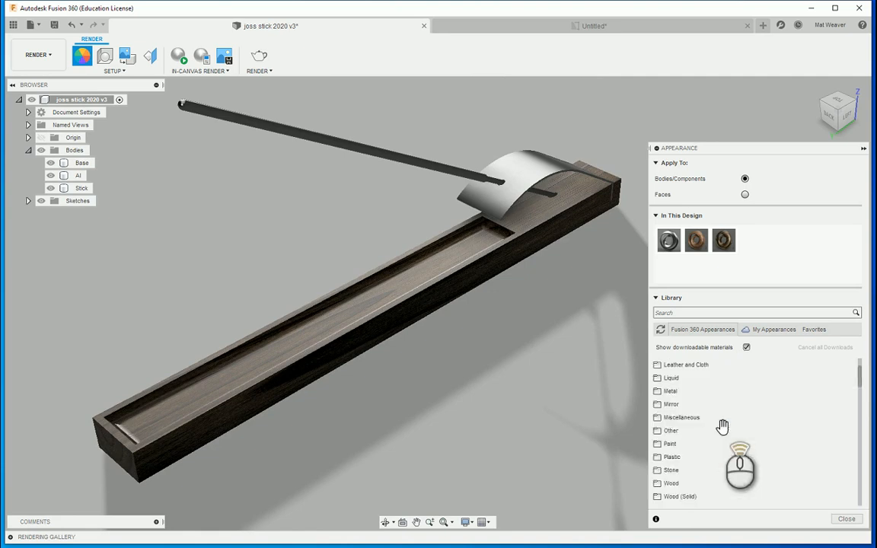
scroll(723, 426, "down", 3)
left_click(671, 367)
scroll(726, 396, "up", 2)
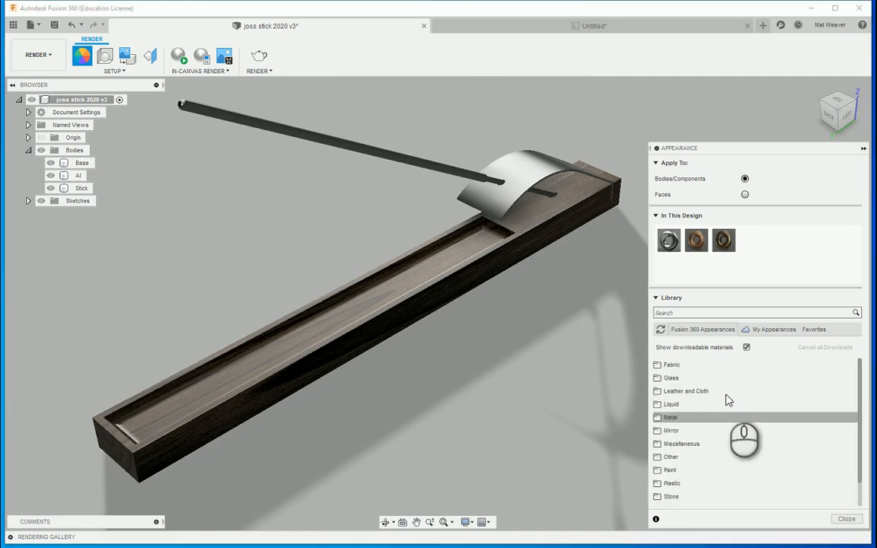
left_click(671, 417)
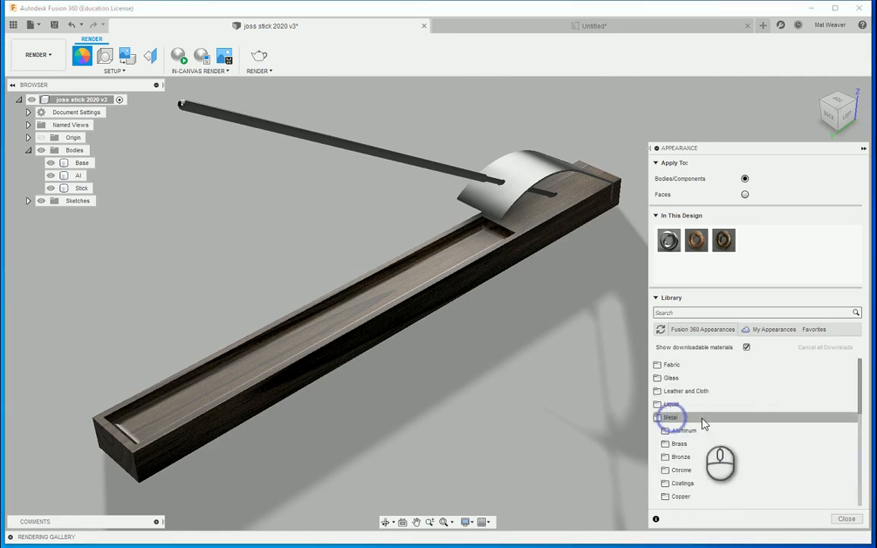
left_click(685, 430)
scroll(728, 423, "down", 5)
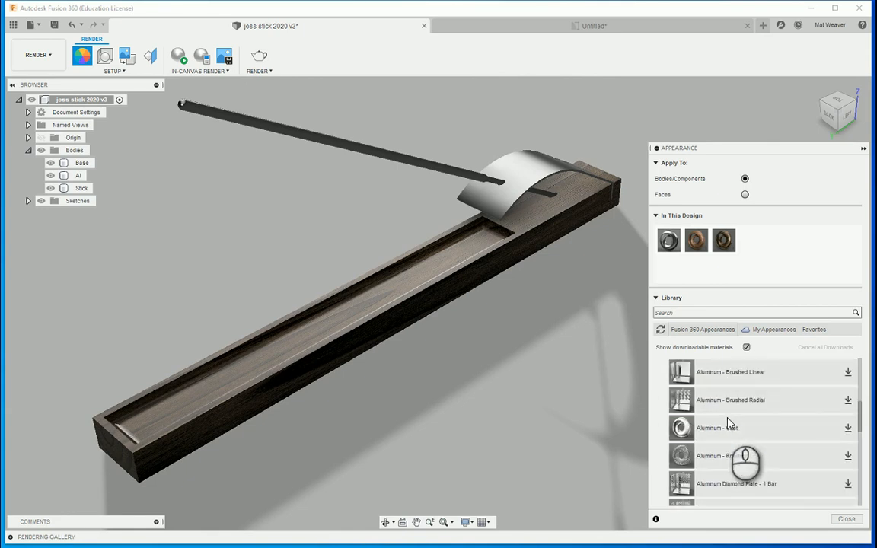
scroll(765, 433, "up", 3)
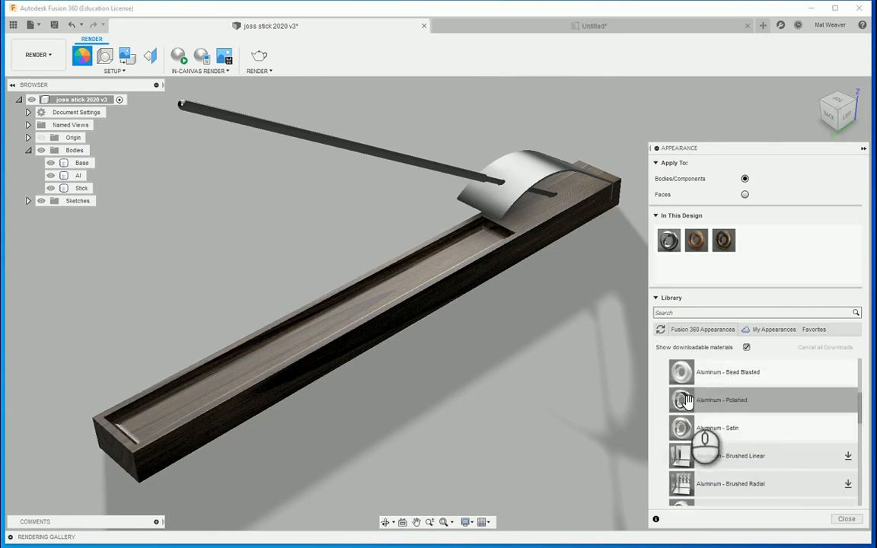
left_click_drag(683, 400, 523, 171)
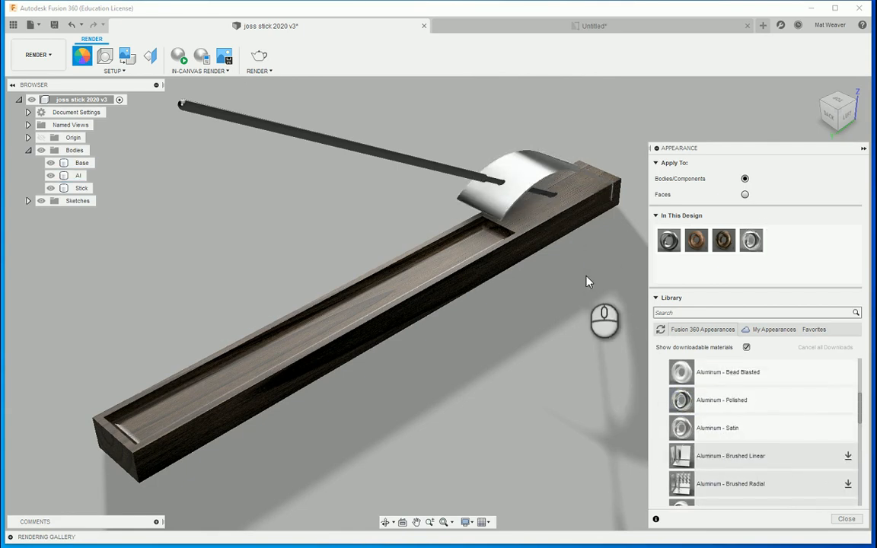
scroll(472, 297, "up", 5)
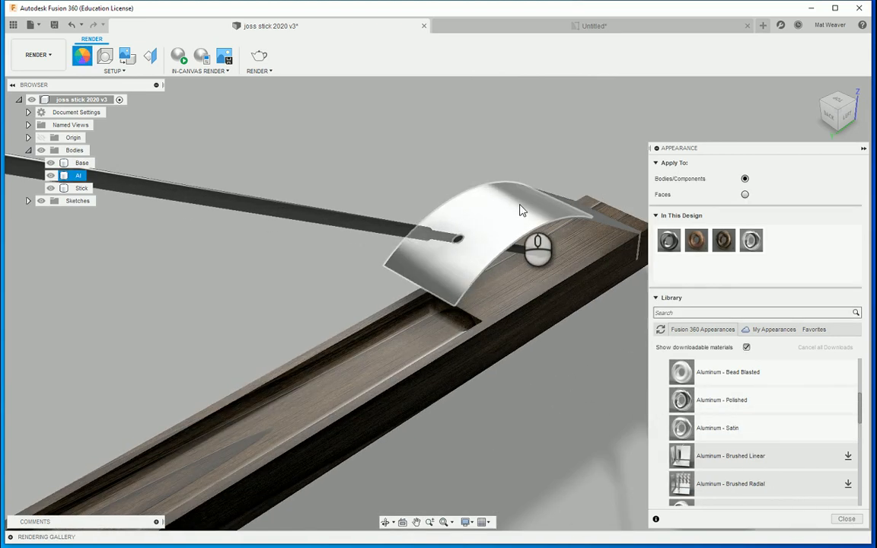
- Apply the Chrome appearance from the metal library to the curved strip
scroll(729, 411, "up", 4)
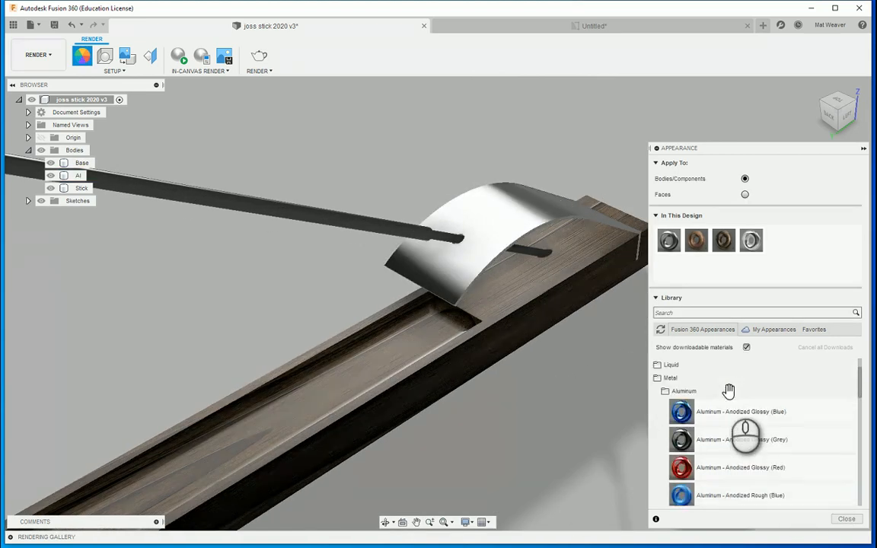
left_click(659, 379)
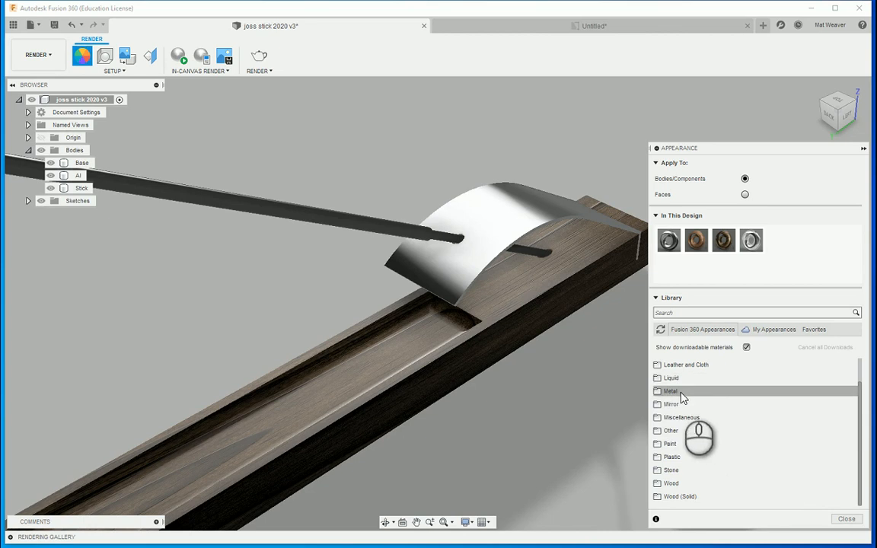
left_click(680, 391)
left_click(678, 404)
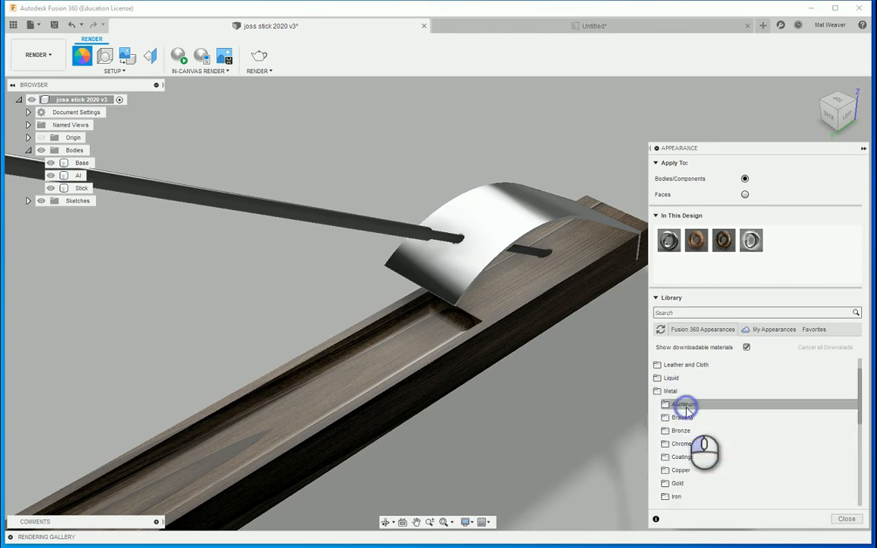
left_click(698, 445)
scroll(708, 457, "down", 2)
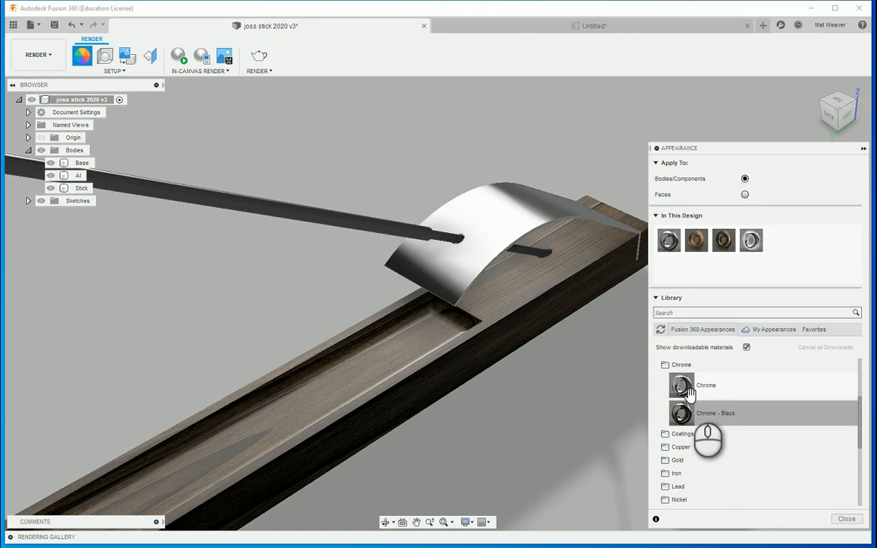
left_click(685, 385)
left_click_drag(685, 385, 502, 220)
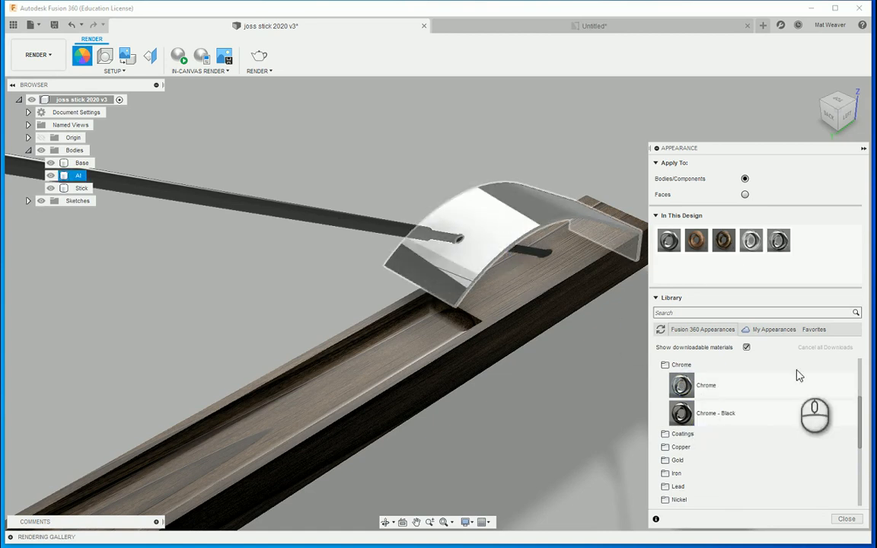
- Set appearances to apply to individual faces and apply the Granite - Red stone appearance to the stick's thick coated face
left_click_drag(485, 266, 454, 283)
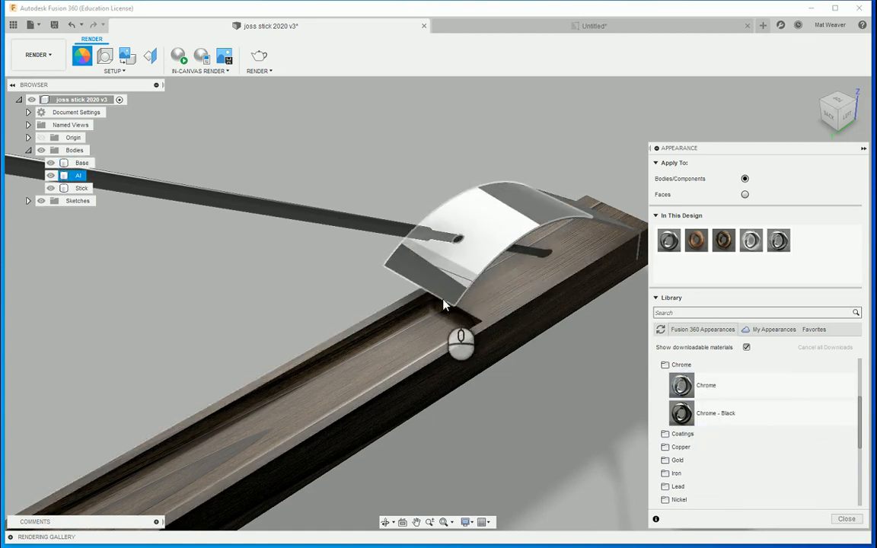
scroll(459, 376, "up", 1)
scroll(460, 377, "down", 3)
middle_click_drag(472, 413, 529, 415)
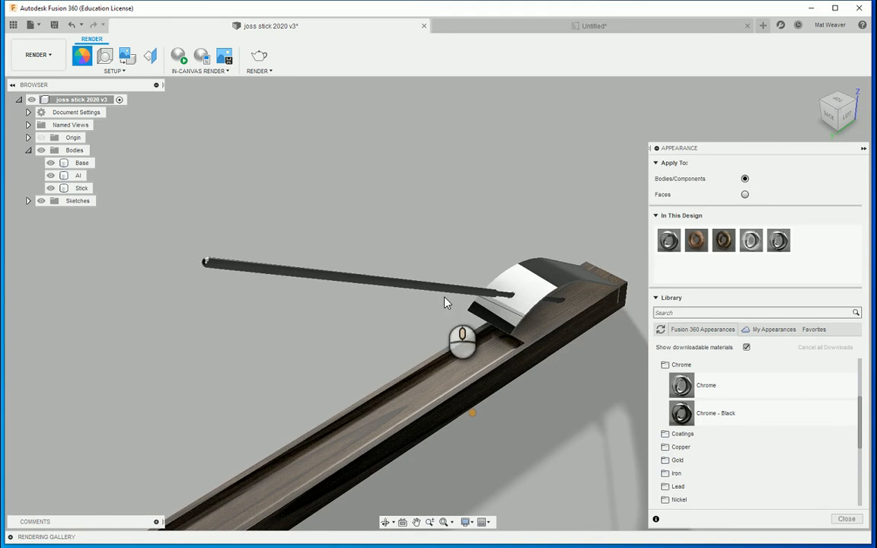
left_click(420, 283)
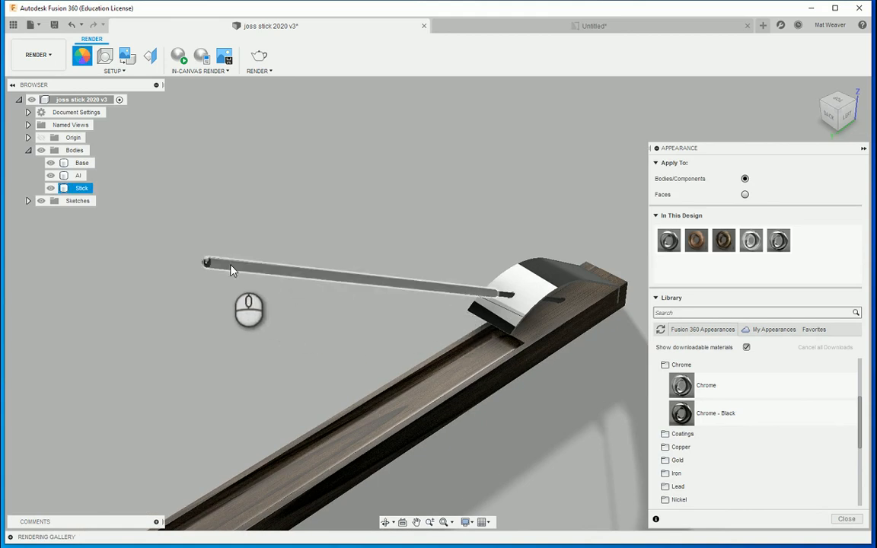
left_click(545, 306)
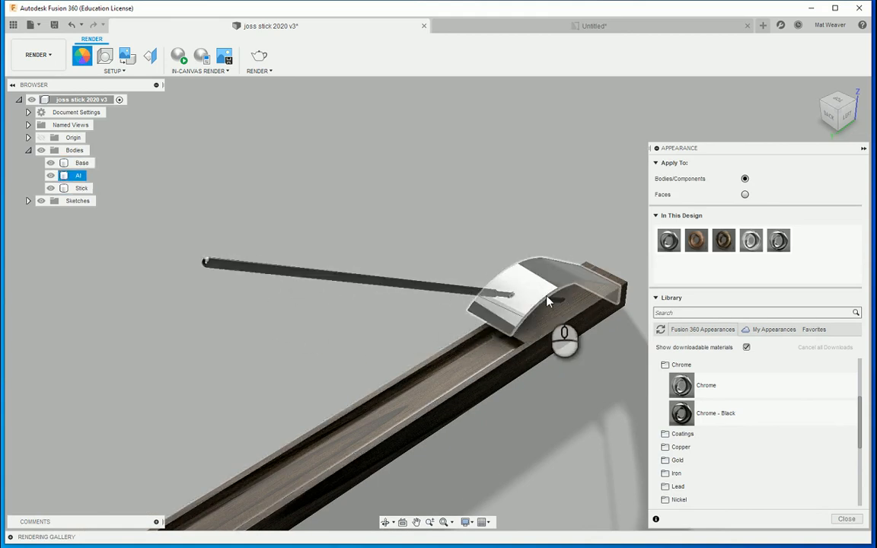
left_click(425, 288)
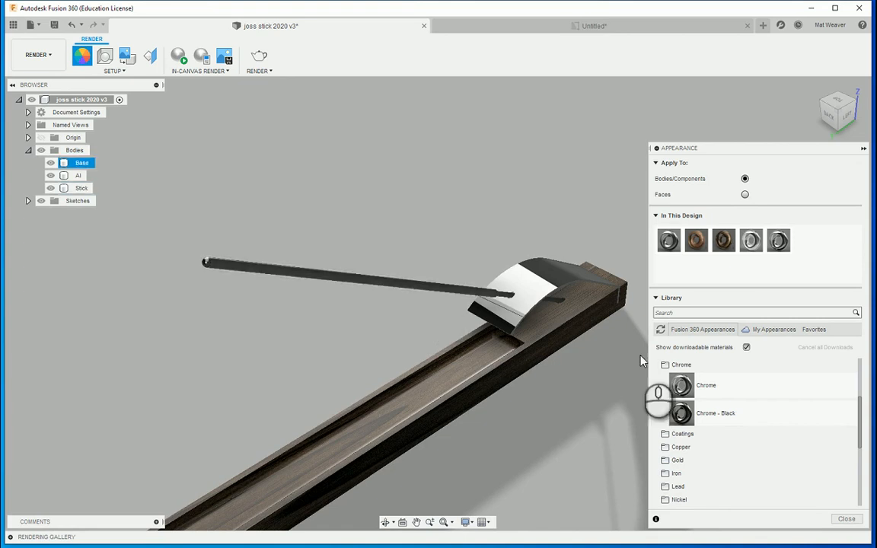
left_click(699, 366)
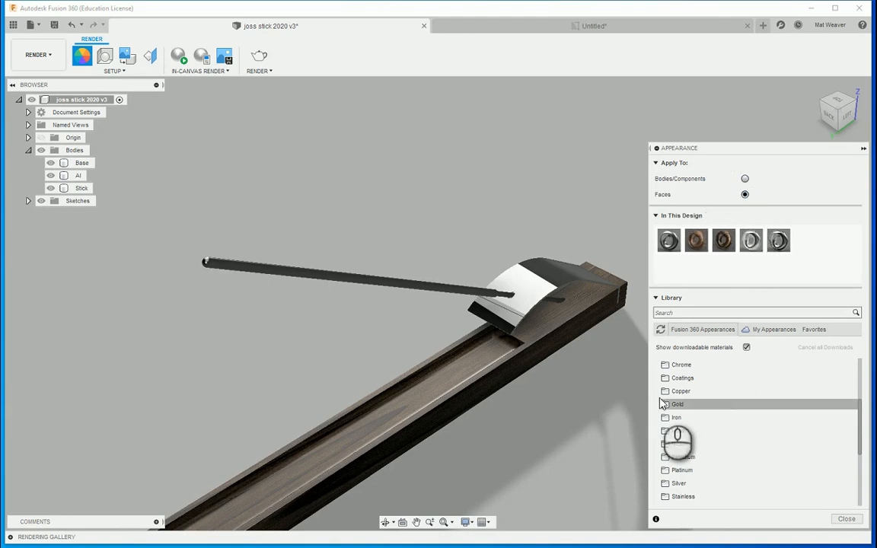
scroll(710, 469, "down", 3)
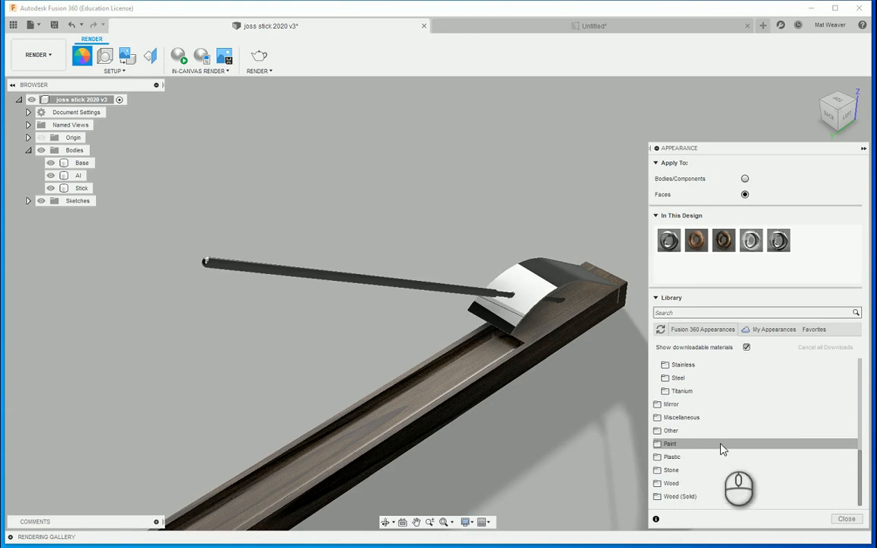
left_click(681, 484)
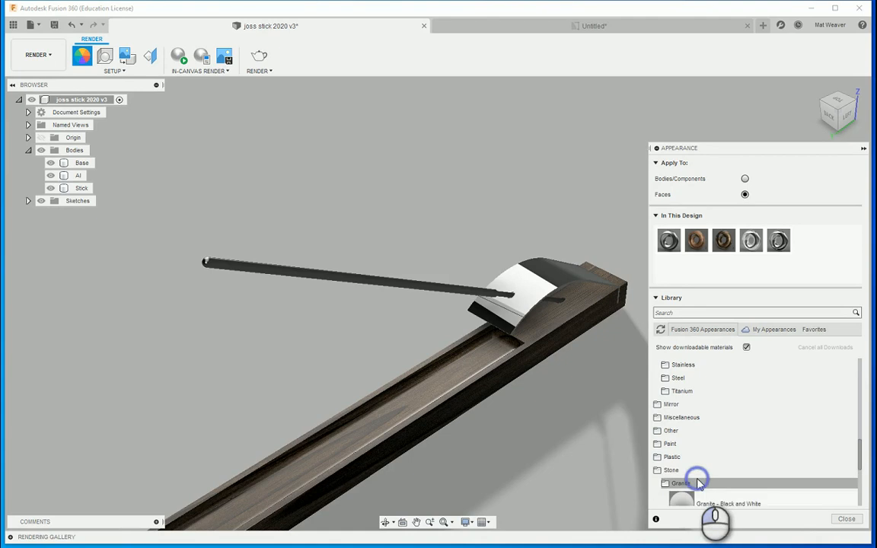
scroll(746, 503, "down", 3)
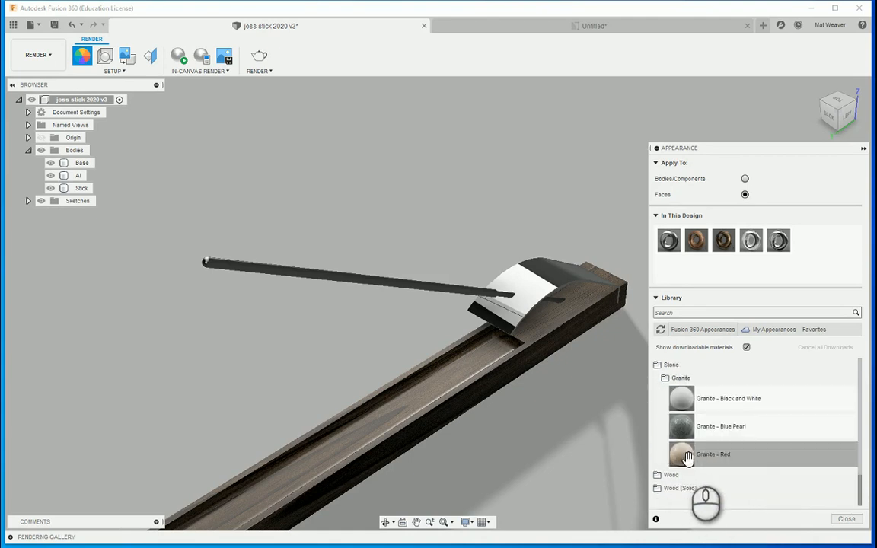
left_click_drag(688, 458, 395, 290)
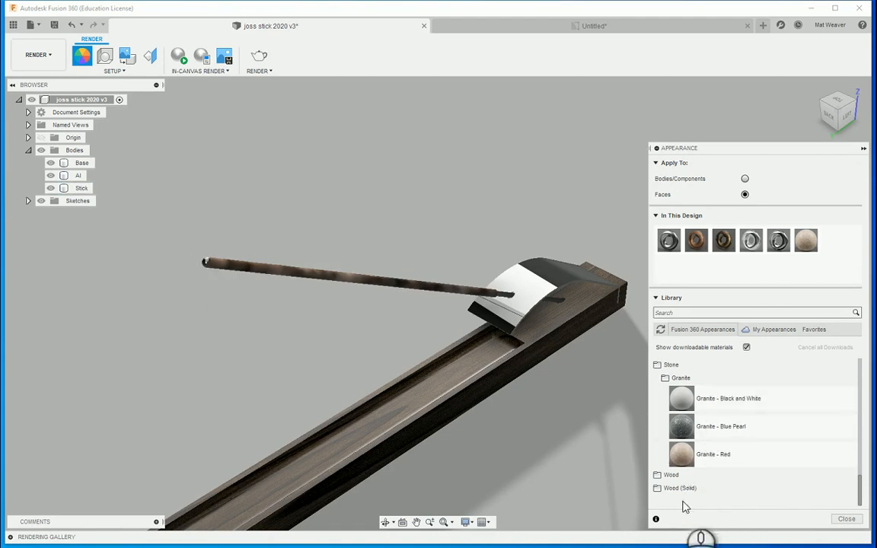
- Apply the Bamboo Light - Semigloss wood appearance to the thin core face of the stick passing through the curved strip
left_click(684, 478)
scroll(735, 465, "down", 5)
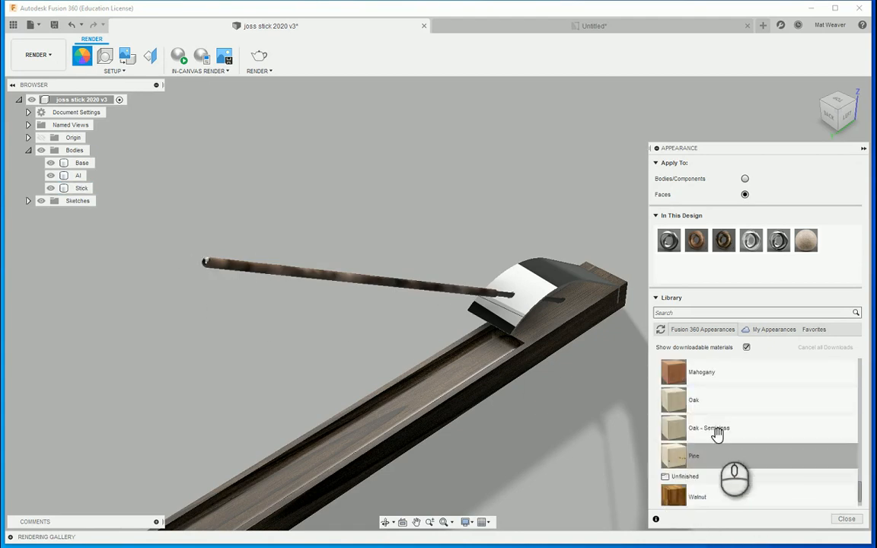
scroll(754, 471, "up", 2)
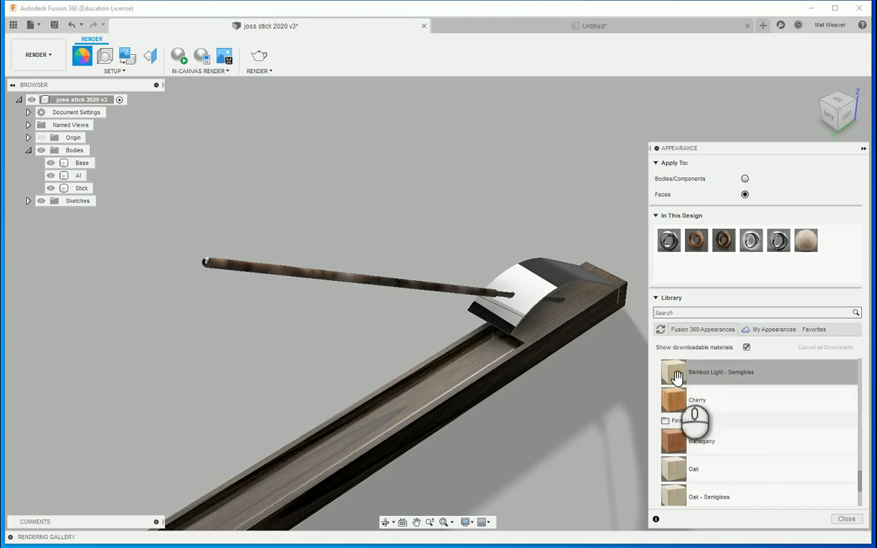
left_click_drag(552, 336, 552, 336)
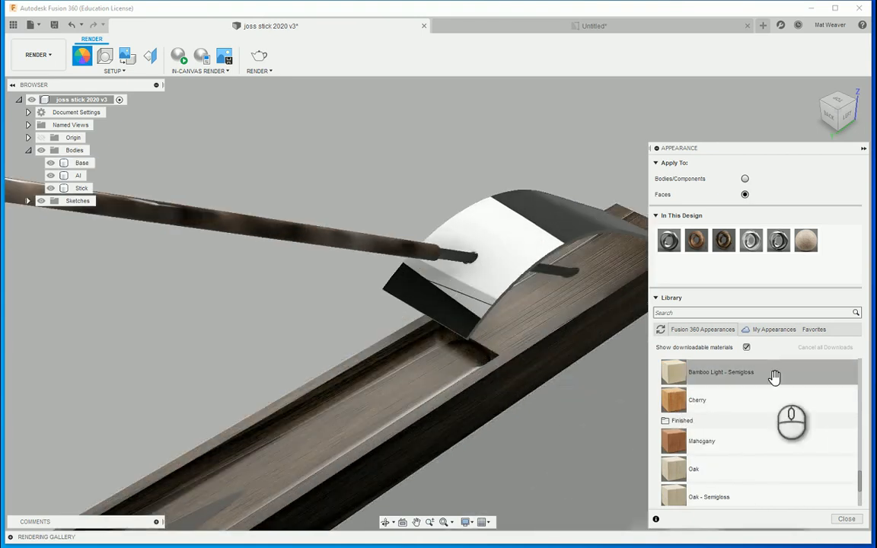
scroll(750, 381, "up", 4)
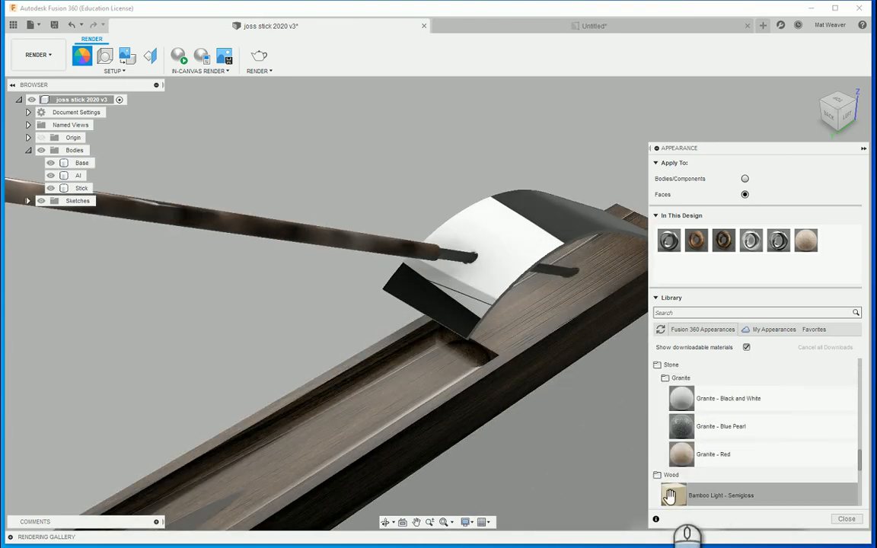
left_click_drag(674, 495, 561, 273)
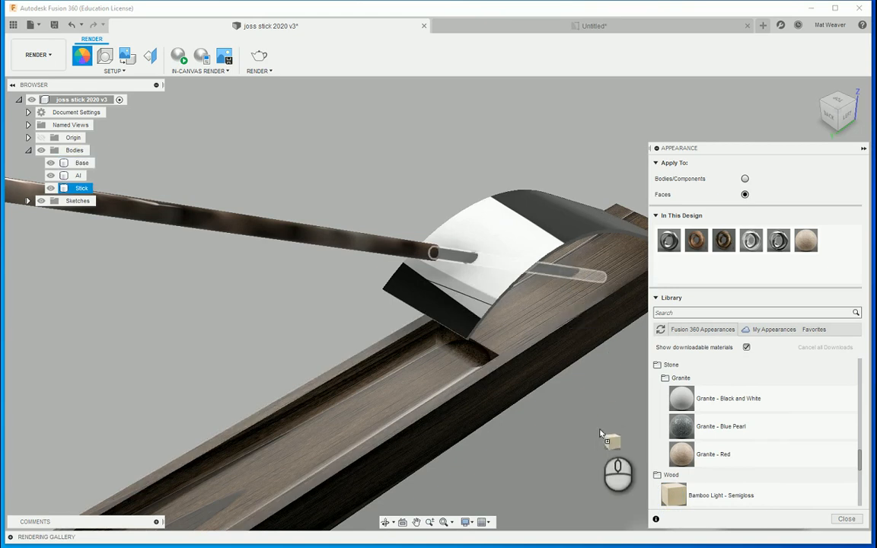
scroll(565, 450, "up", 1)
- Collapse the Stone materials and expand the Emissive category under Other in the appearance library
scroll(566, 451, "down", 5)
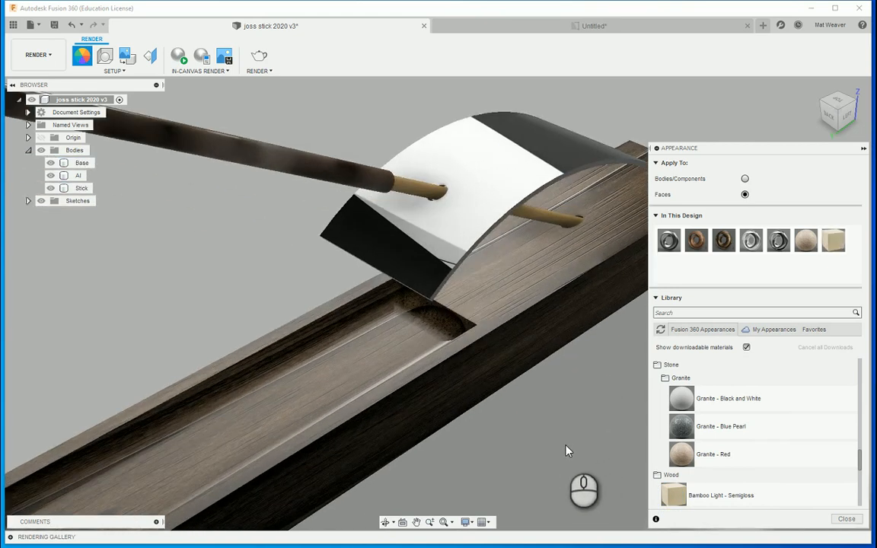
middle_click_drag(537, 453, 607, 432)
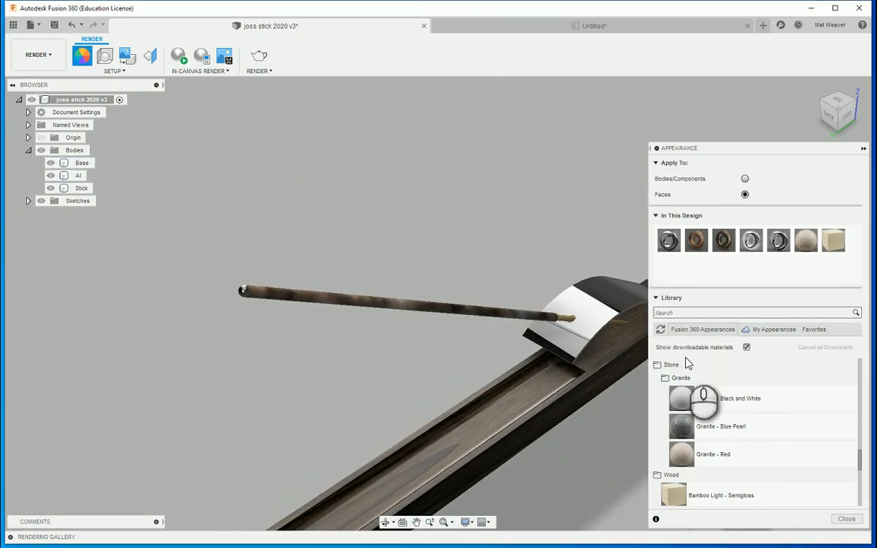
left_click(671, 365)
left_click(671, 378)
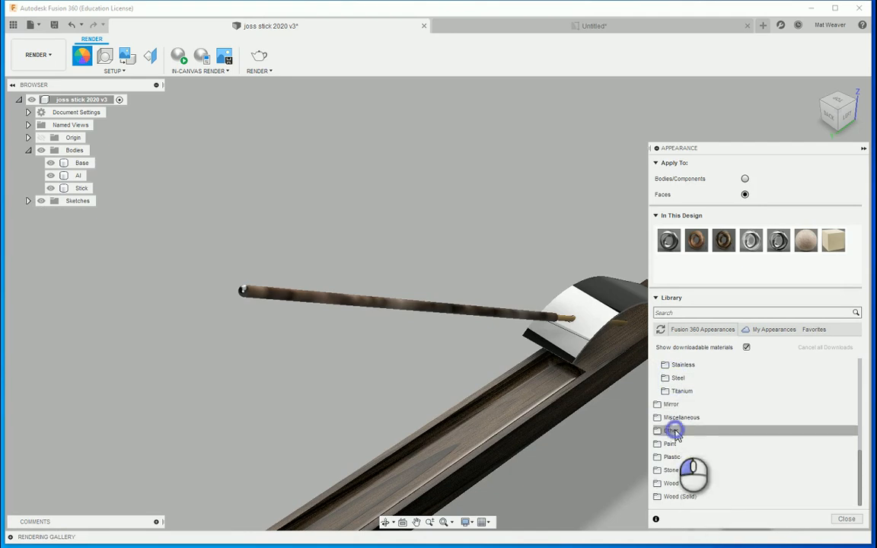
left_click(676, 431)
left_click(687, 470)
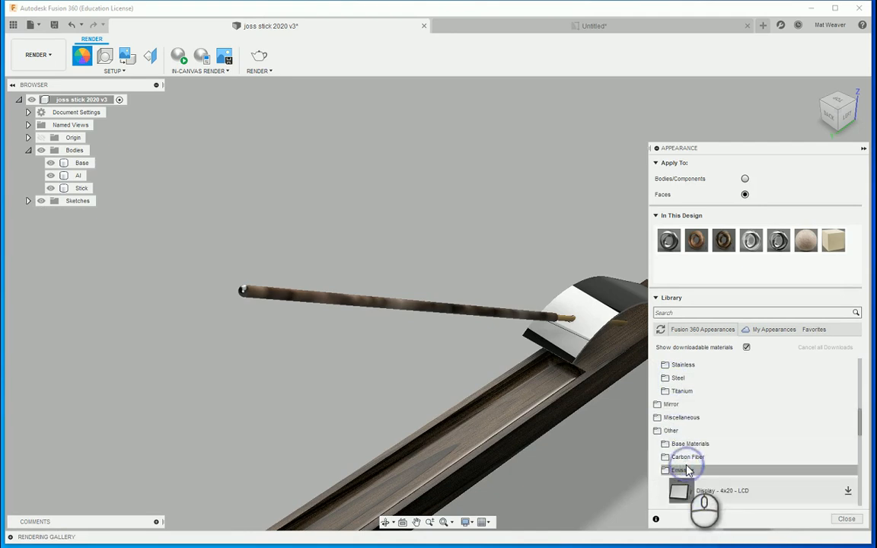
- Browse the emissive display appearances and download Display - Electrolum. (Orange)
scroll(724, 476, "down", 10)
scroll(725, 477, "up", 4)
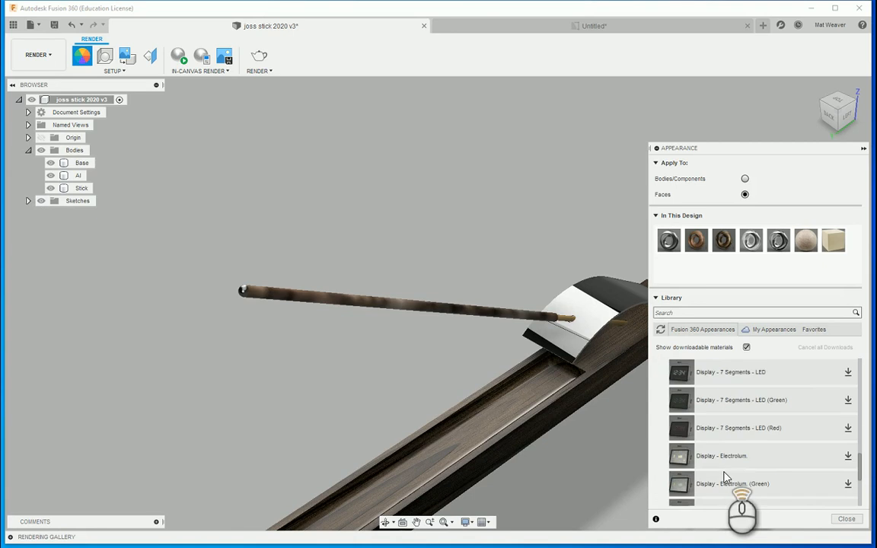
scroll(757, 465, "up", 5)
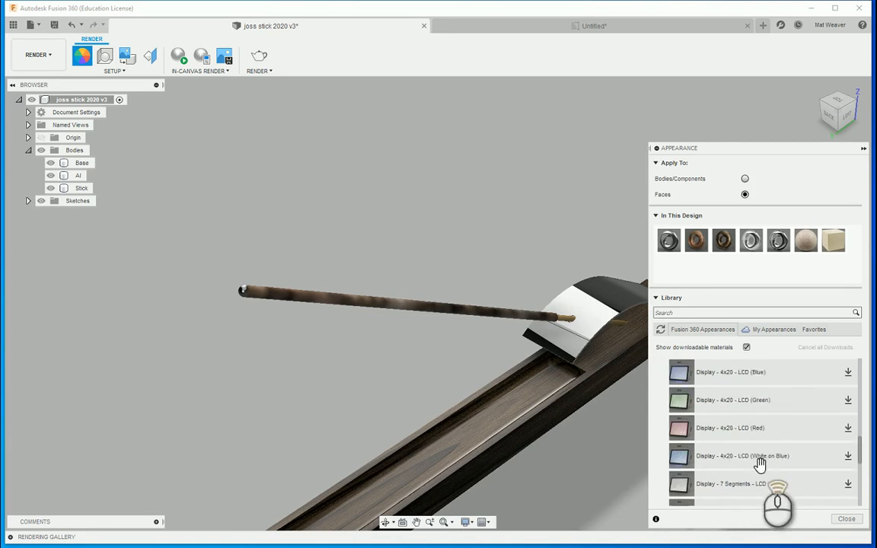
scroll(781, 438, "down", 5)
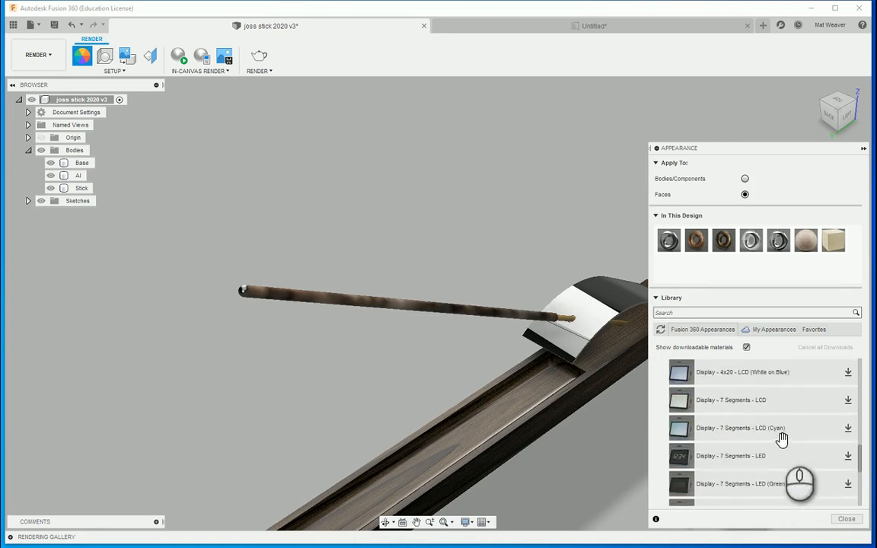
scroll(782, 439, "down", 2)
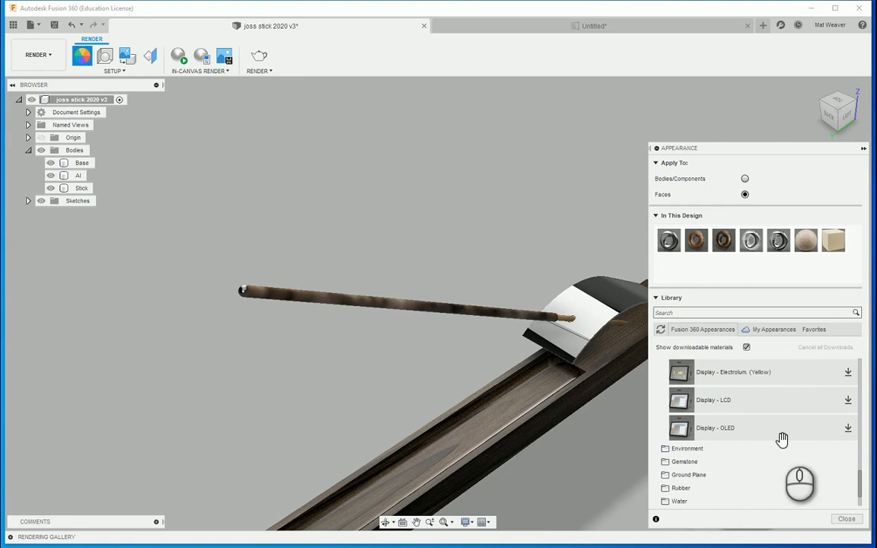
scroll(782, 439, "up", 2)
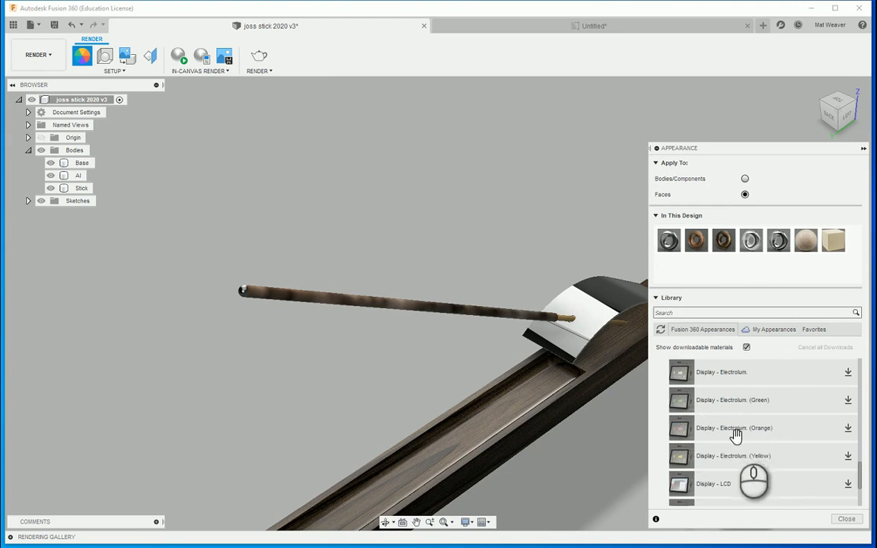
left_click_drag(736, 434, 759, 411)
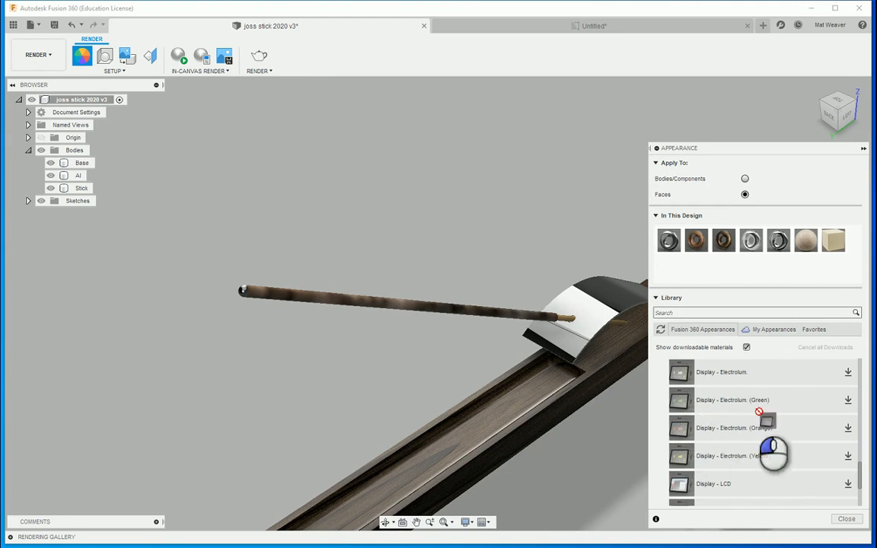
left_click(847, 428)
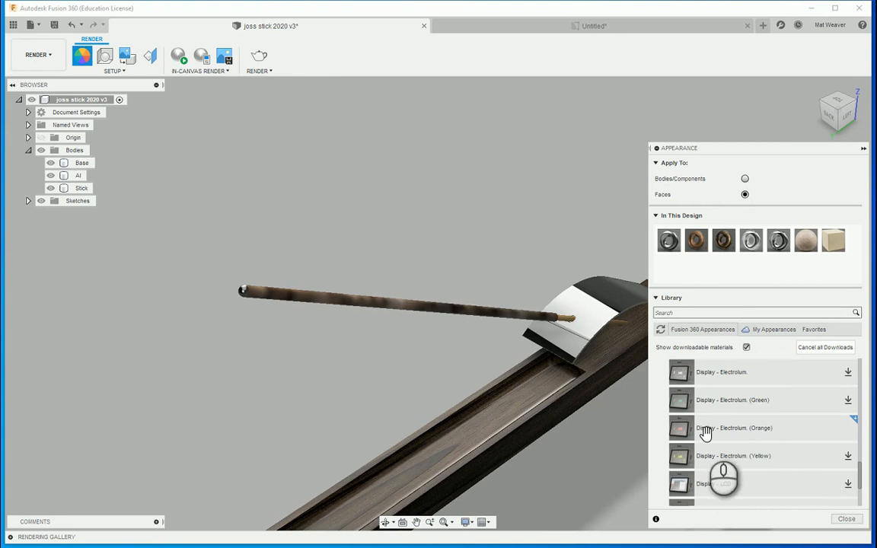
- Download the Display - 4x20 - LCD (Red) emissive appearance and apply it to the tip of the stick
scroll(692, 438, "up", 5)
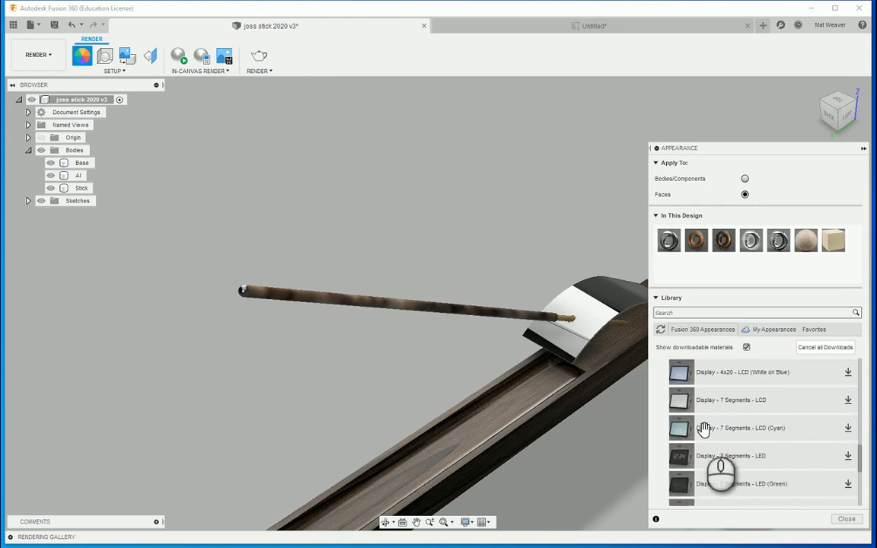
scroll(704, 429, "up", 3)
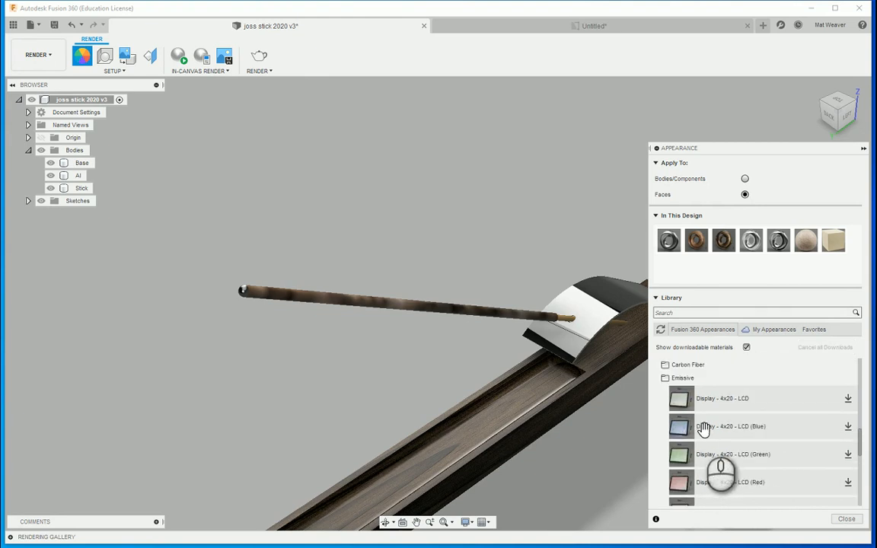
left_click(848, 486)
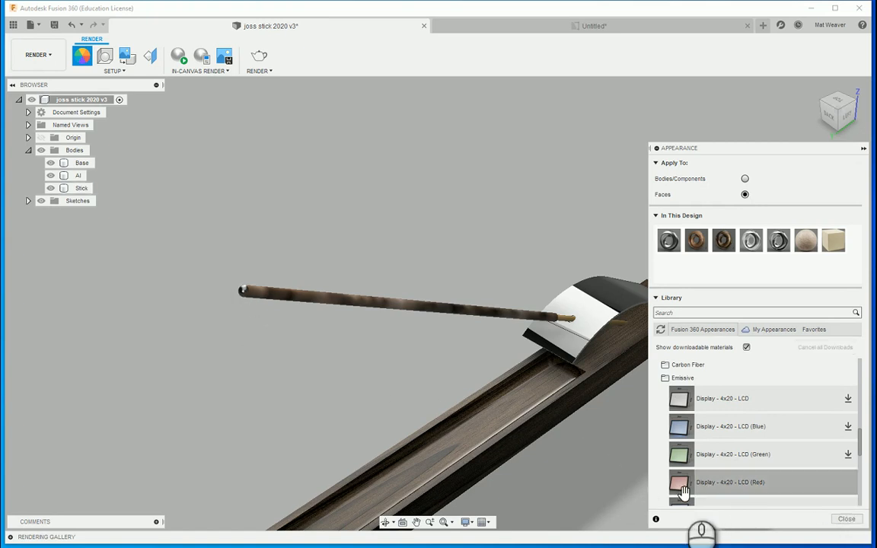
left_click_drag(680, 483, 242, 297)
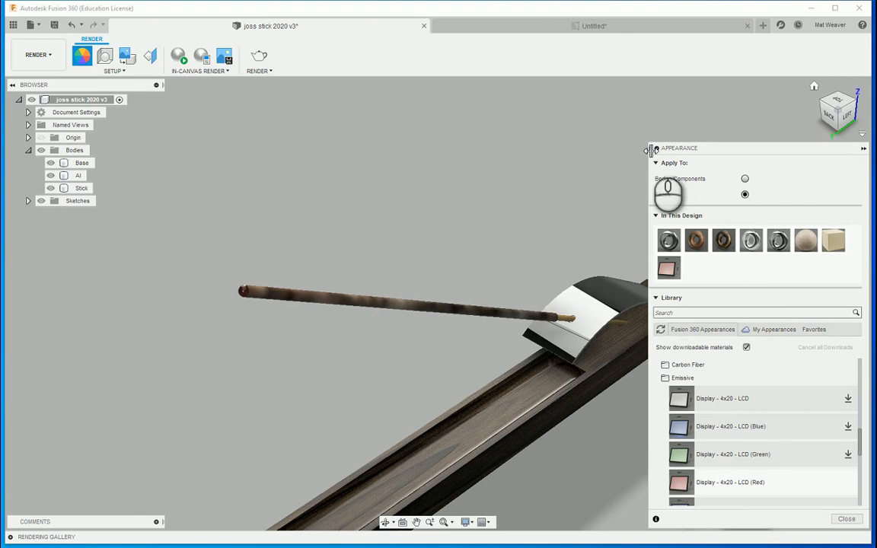
- Check the whole holder from a lower angle, minimise the Appearance dialog and open the Scene Settings
middle_click_drag(403, 393, 327, 297, "shift")
scroll(288, 290, "down", 2)
scroll(288, 290, "up", 5)
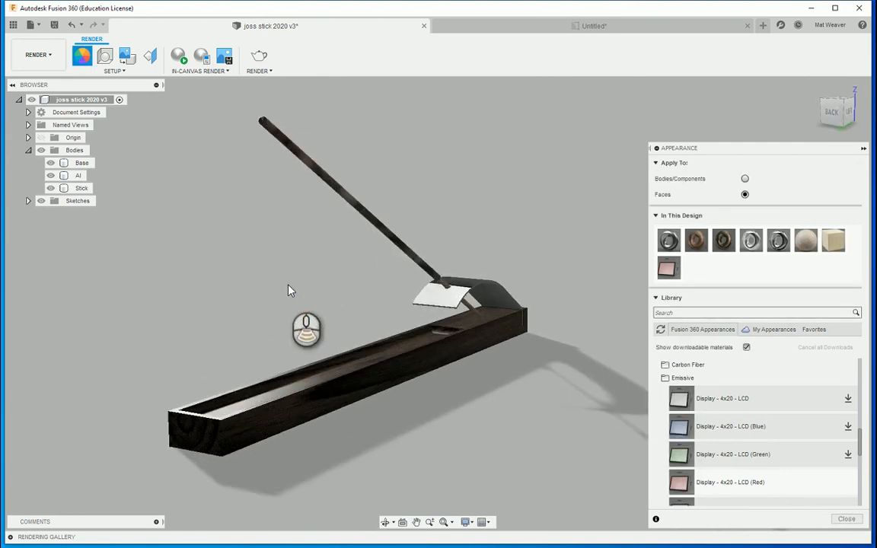
scroll(288, 290, "down", 1)
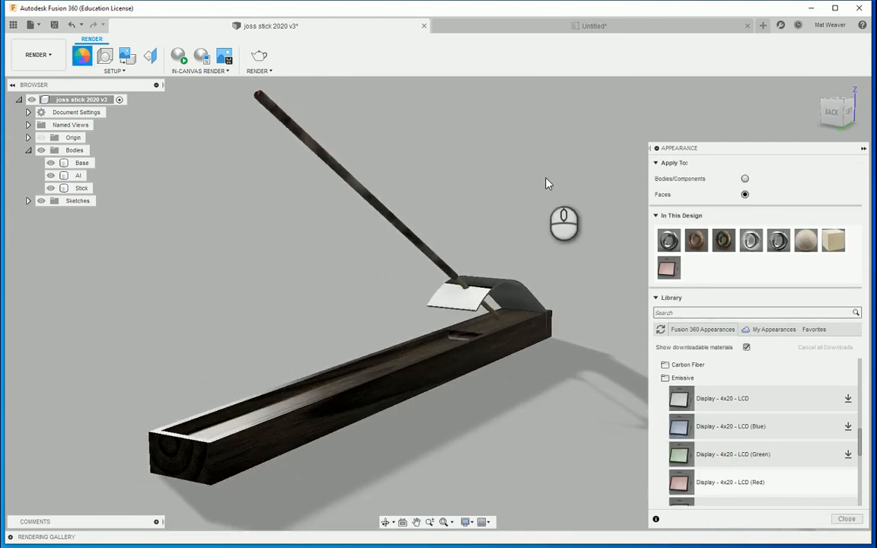
left_click(655, 149)
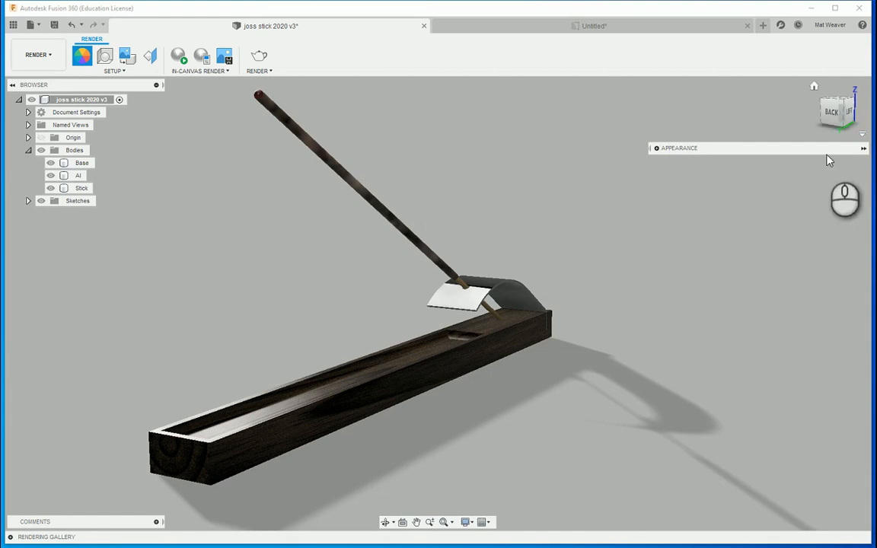
left_click(861, 149)
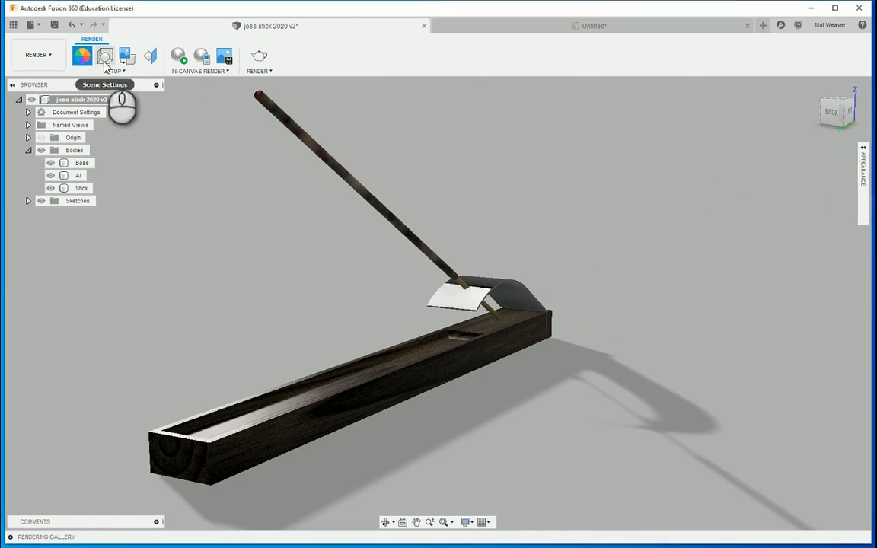
left_click(105, 61)
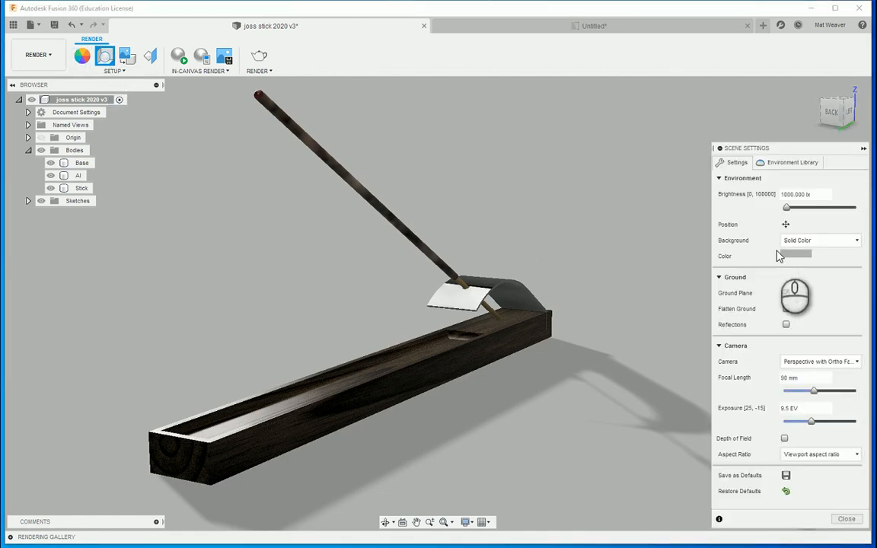
- Set the scene's solid background colour to white (255, 255, 255) and toggle the ground plane off and back on
left_click(784, 255)
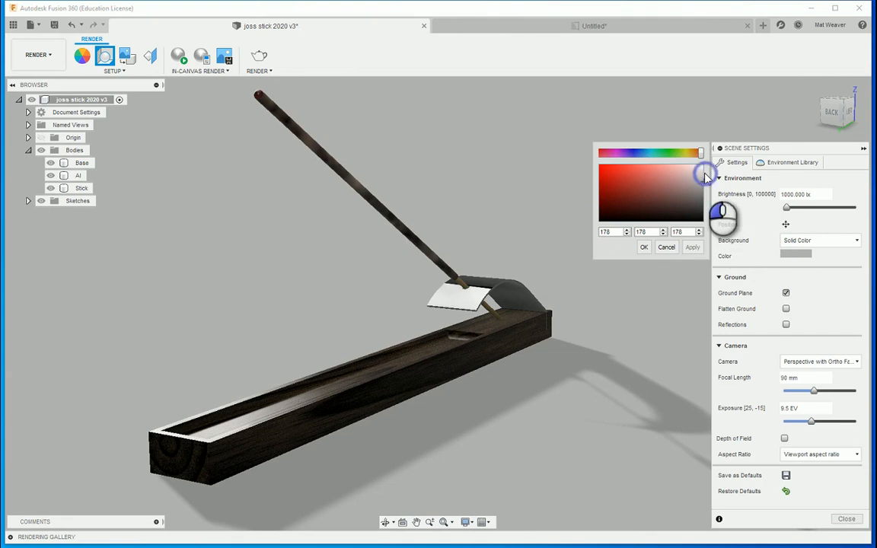
left_click_drag(699, 173, 717, 143)
left_click(692, 248)
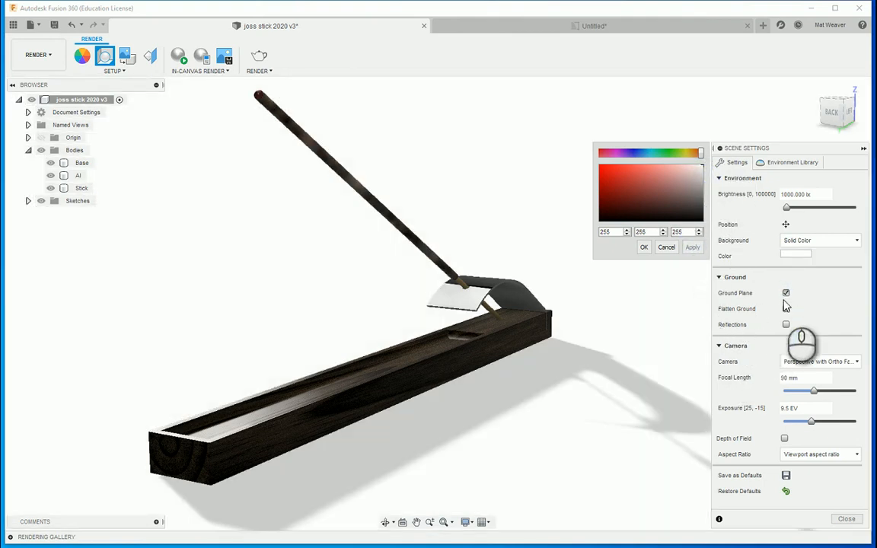
left_click(644, 248)
left_click(786, 294)
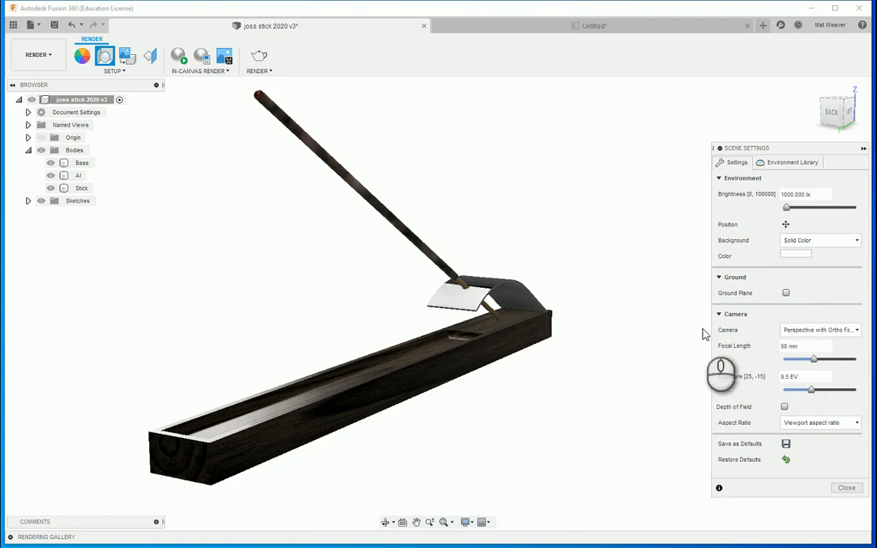
left_click(786, 294)
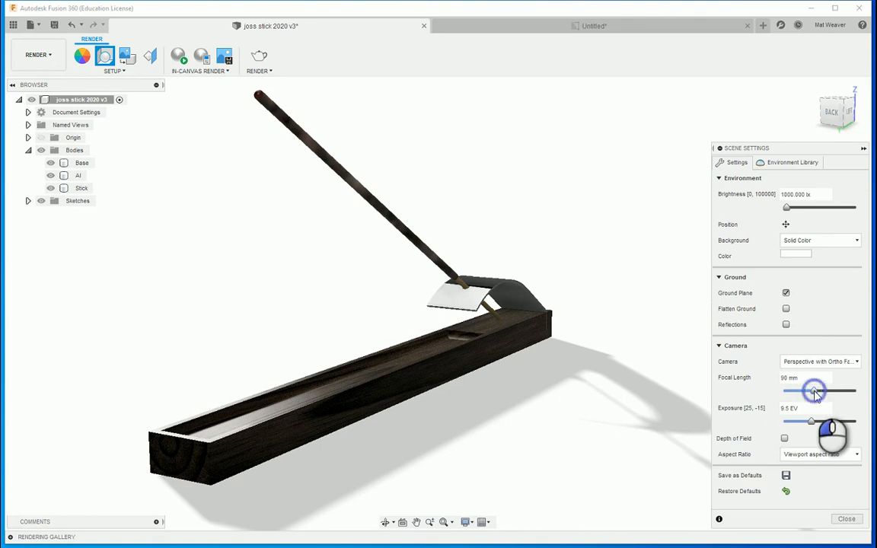
- Set the camera focal length to 40 mm, reframe the whole holder and close the Scene Settings
mouse_move(814, 392)
left_mouse_down()
mouse_move(826, 393)
mouse_move(788, 396)
mouse_move(851, 399)
mouse_move(798, 395)
left_mouse_up()
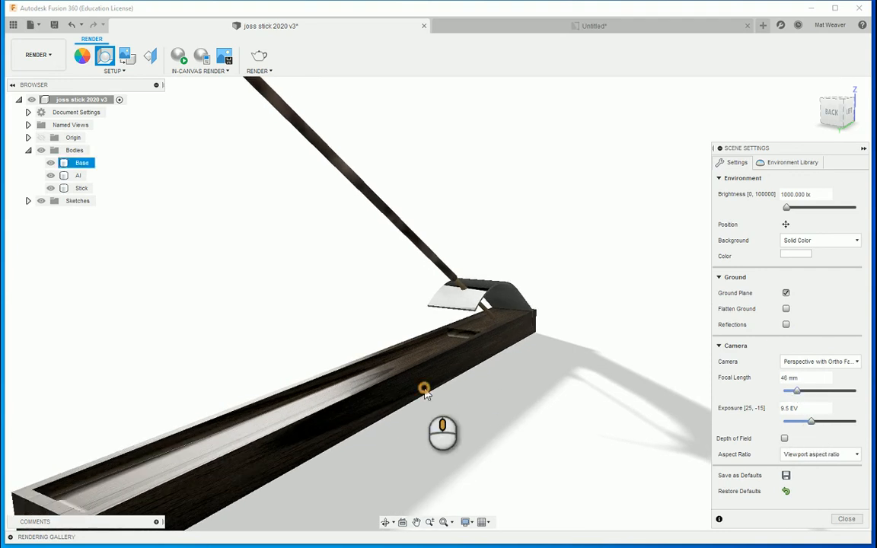
middle_click_drag(425, 389, 489, 348, "shift")
middle_click_drag(477, 397, 496, 382, "shift")
scroll(494, 382, "up", 3)
mouse_move(796, 390)
left_mouse_down()
mouse_move(788, 395)
mouse_move(795, 392)
left_mouse_up()
middle_click_drag(565, 349, 542, 352, "shift")
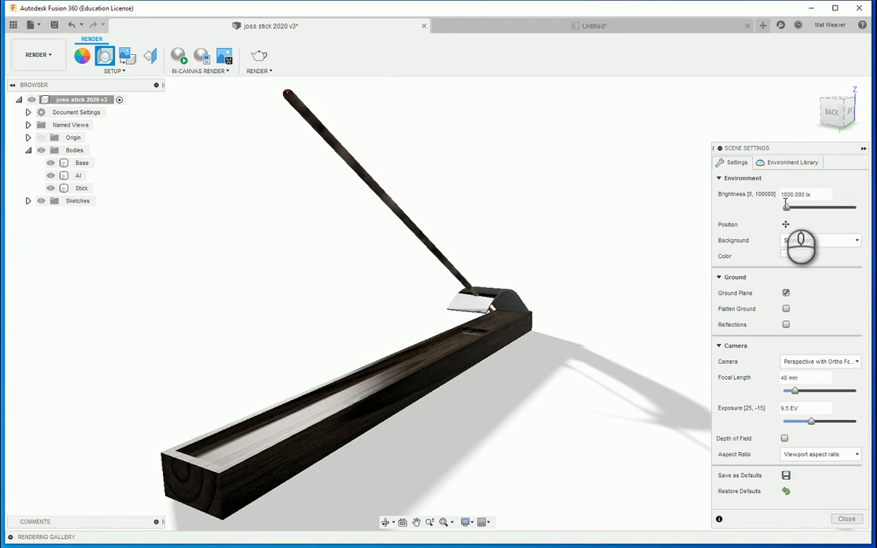
left_click(847, 519)
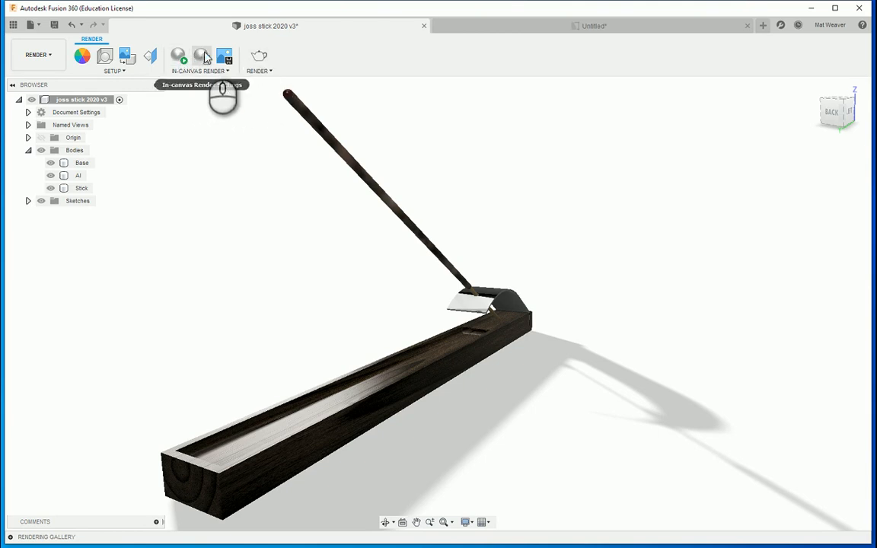
- Expand the rendering gallery and submit a Final quality cloud render at the 1080p video size, 1920x1080
left_click(9, 537)
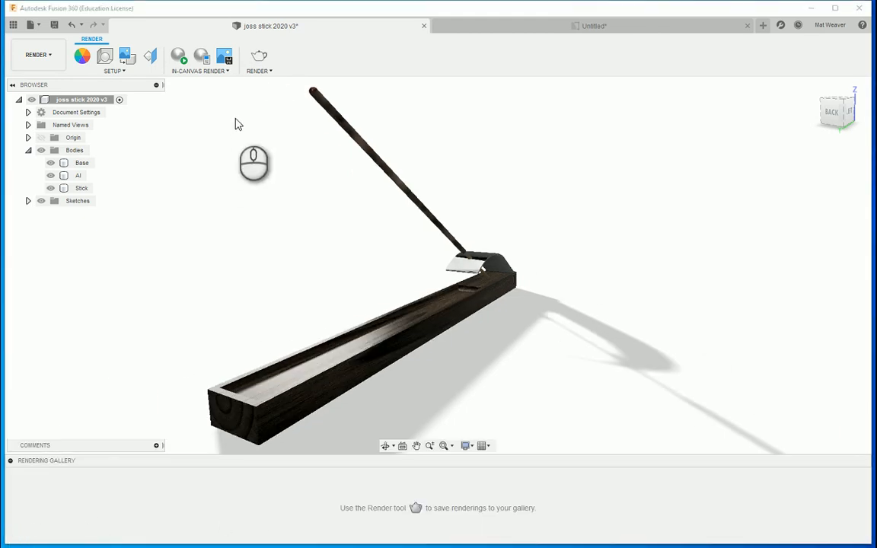
left_click(259, 55)
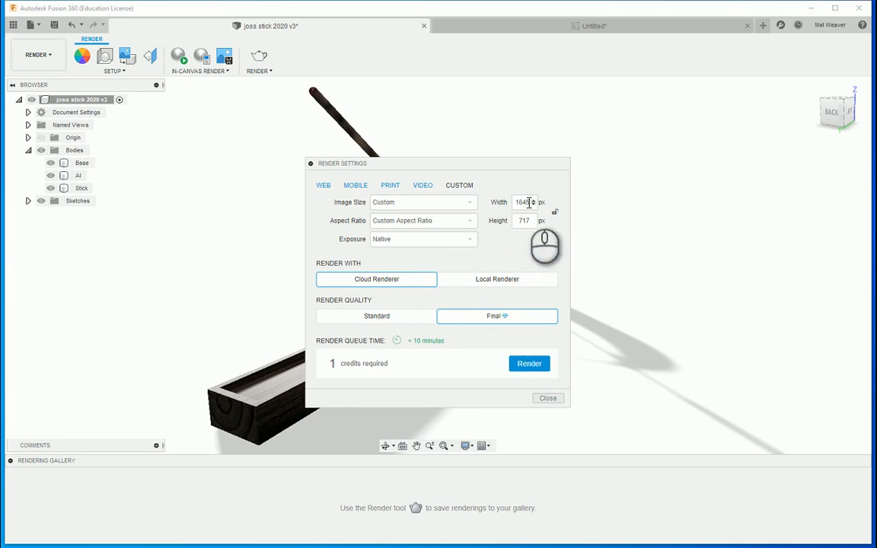
left_click(406, 204)
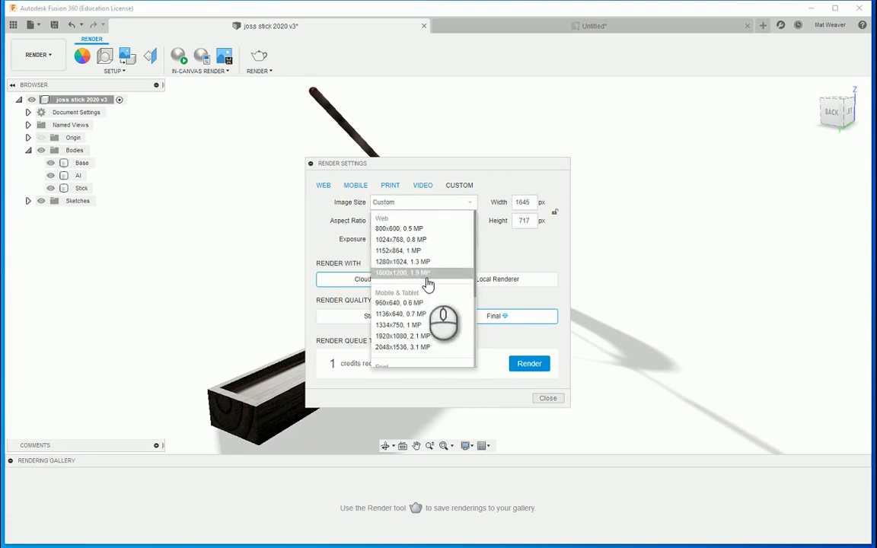
scroll(428, 312, "down", 5)
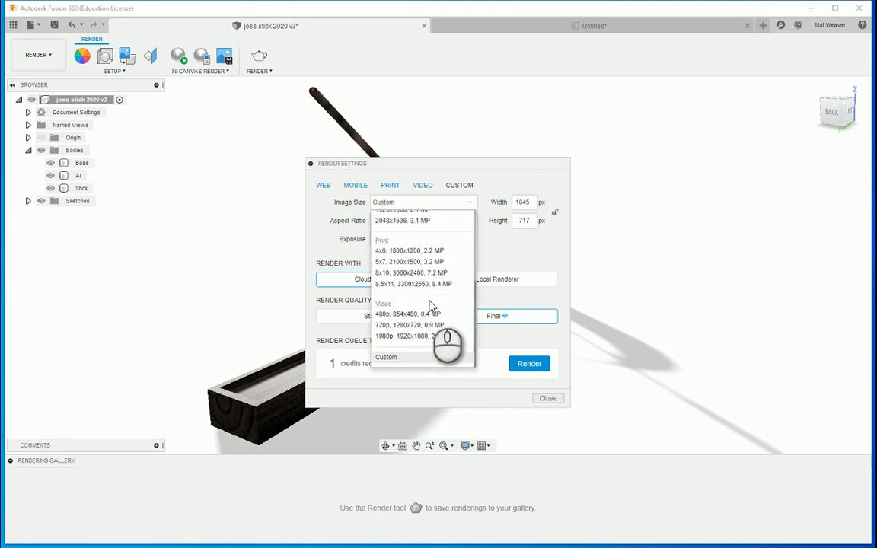
left_click(421, 335)
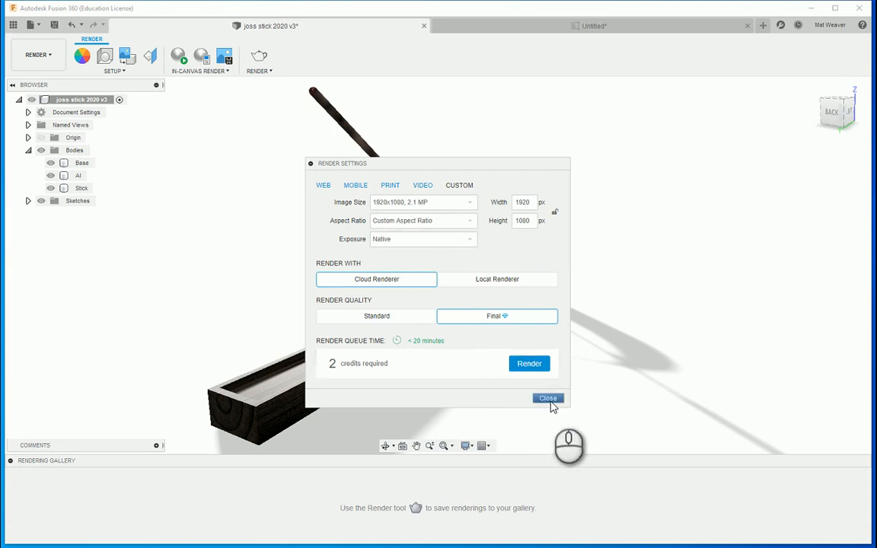
left_click(530, 363)
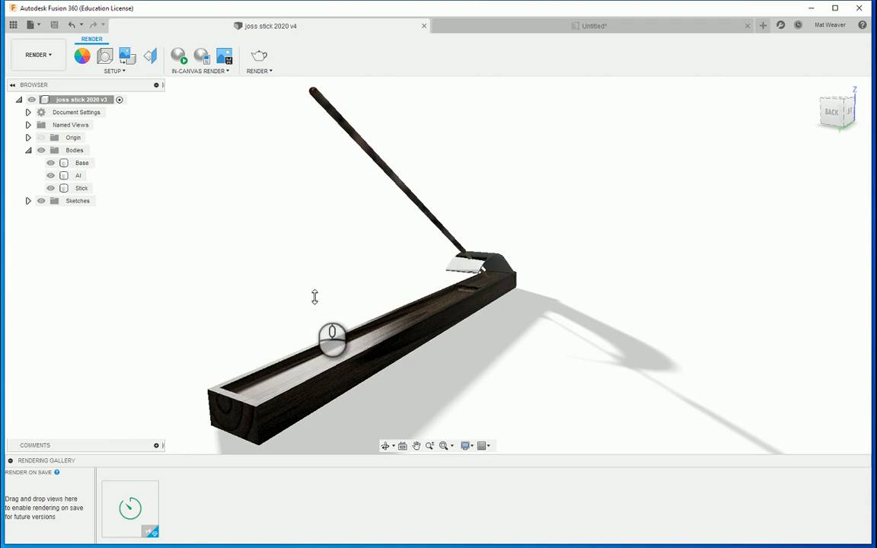
- Run an in-canvas render and inspect the base, the metal strip and the stick's tip in it
left_click(179, 56)
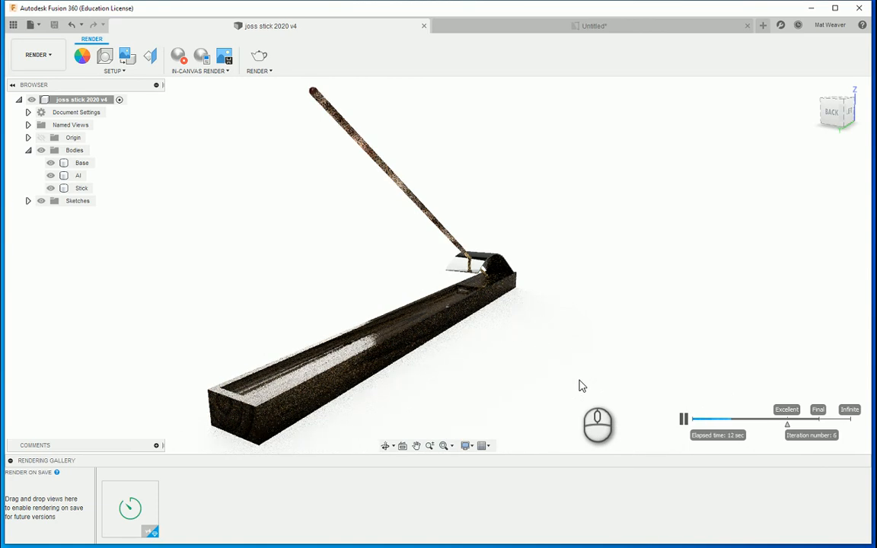
left_click(377, 347)
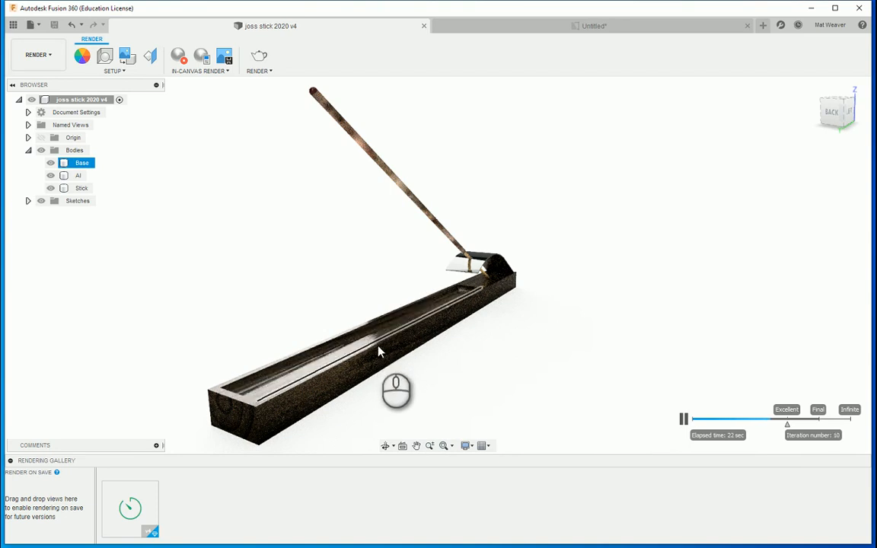
left_click(470, 266)
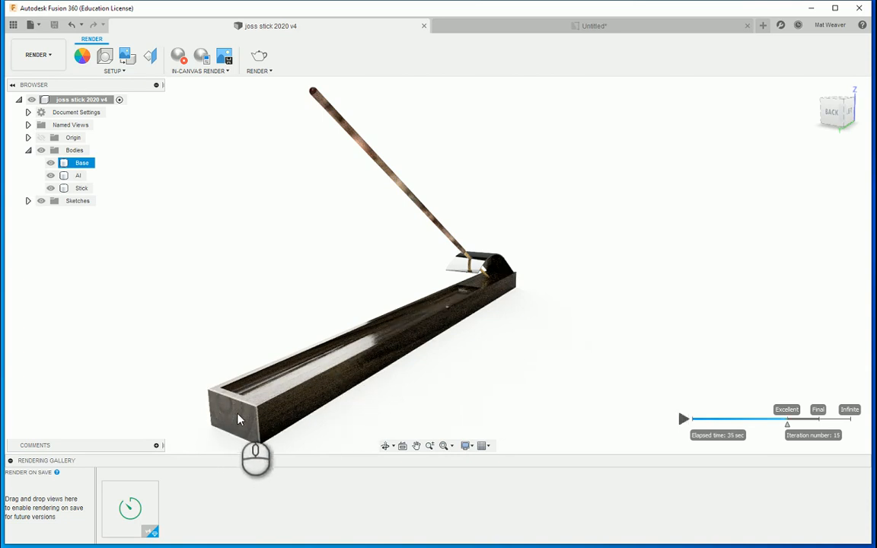
left_click(659, 323)
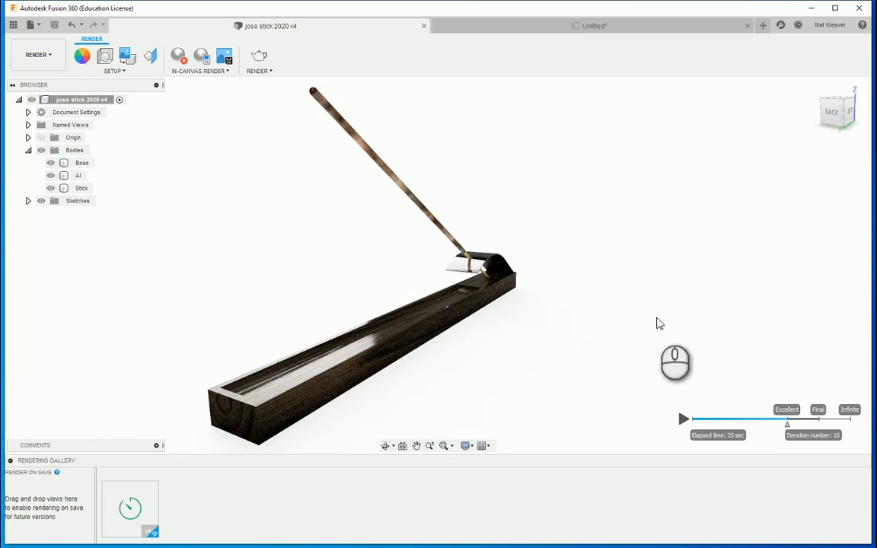
left_click(371, 355)
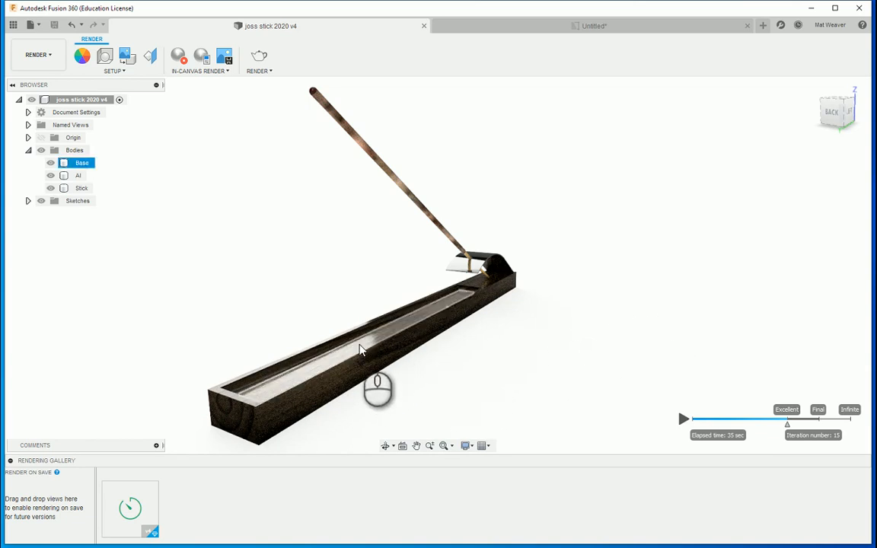
left_click(471, 269)
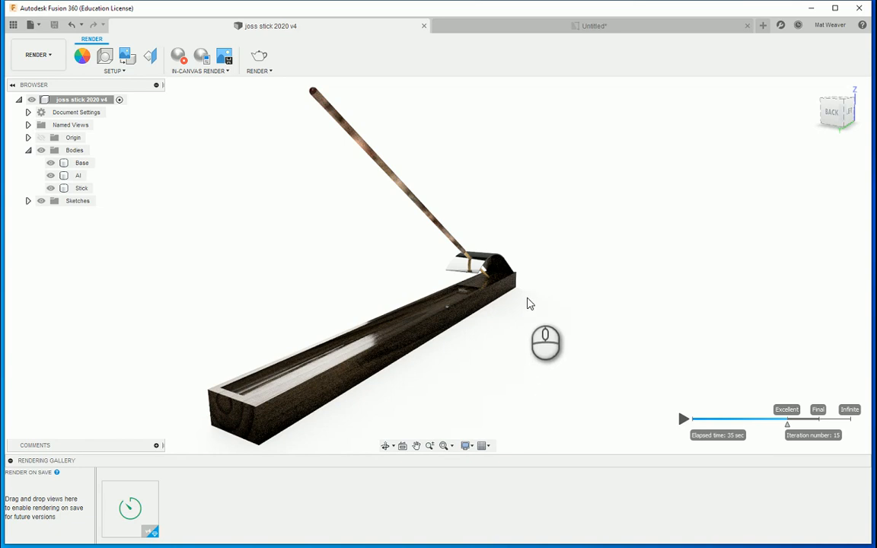
left_click(313, 97)
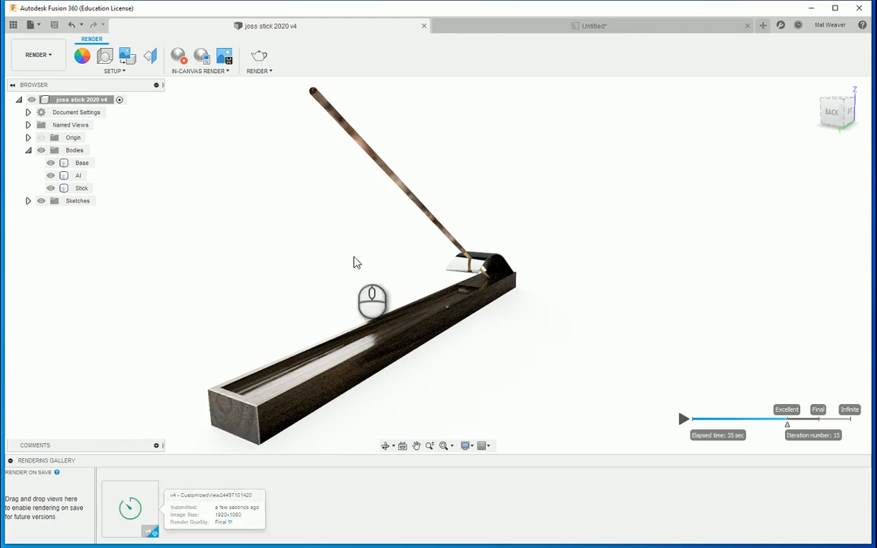
left_click(313, 92)
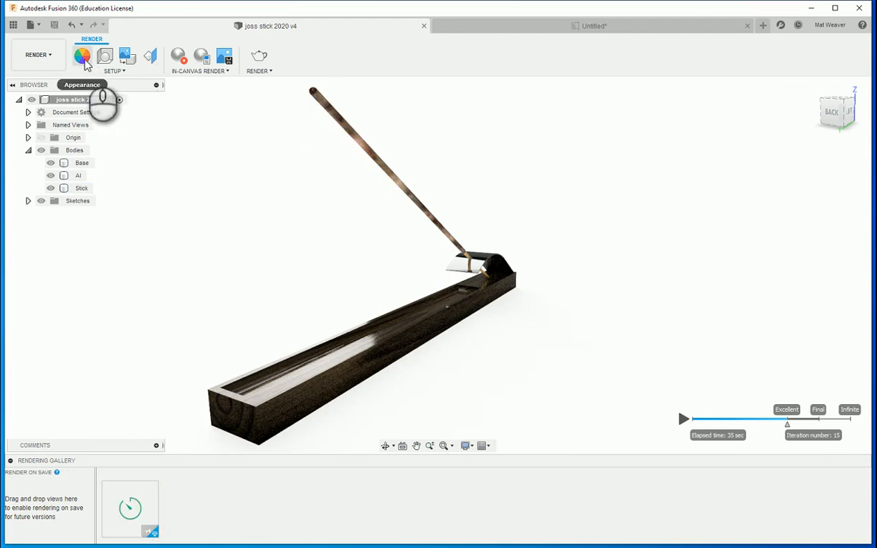
- Stop the in-canvas render and reopen the Appearance dialog in its expanded form
left_click(82, 56)
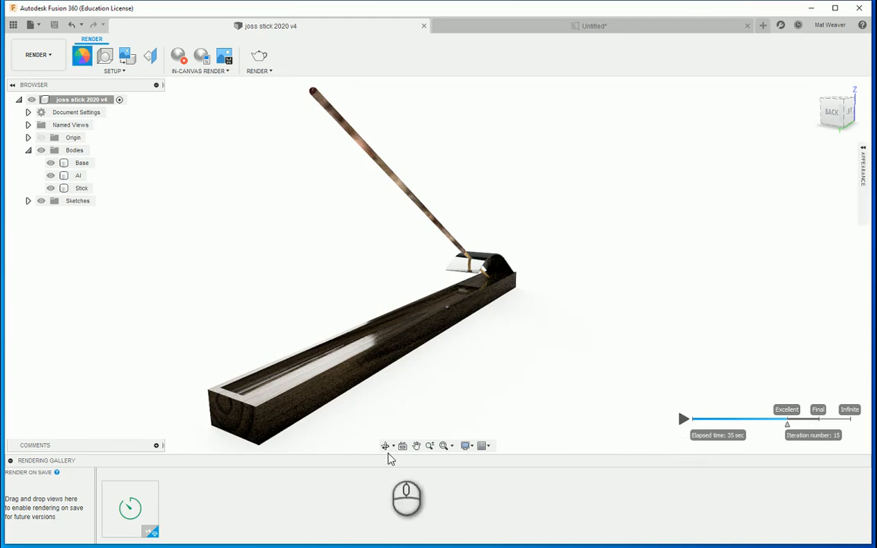
left_click(179, 56)
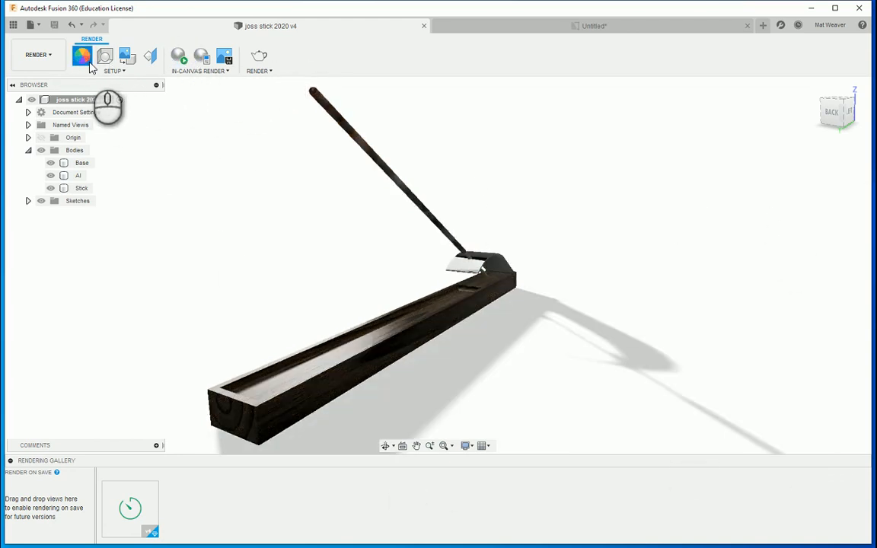
left_click(466, 309)
left_click(618, 292)
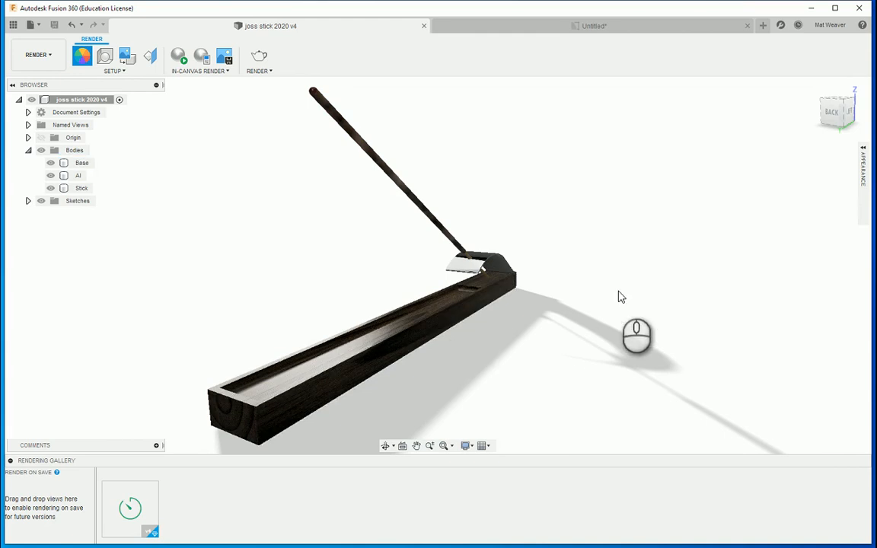
left_click(863, 153)
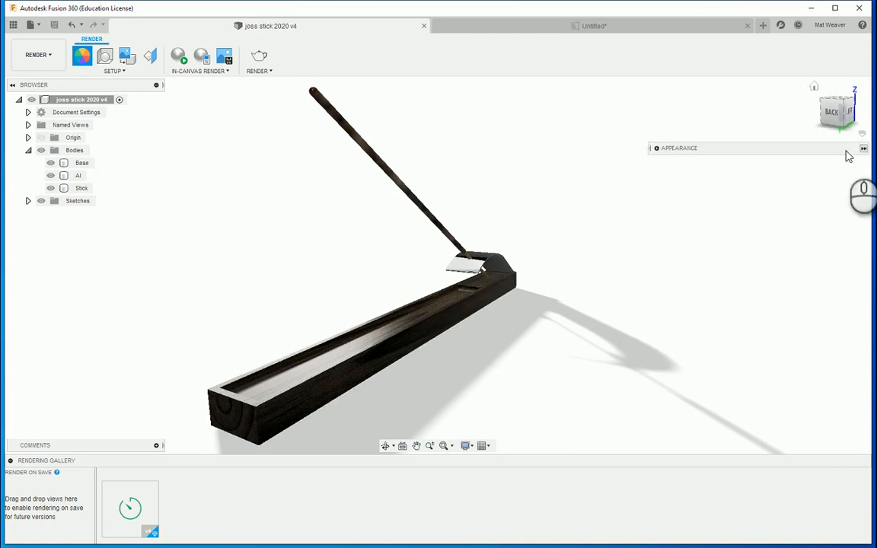
left_click(658, 147)
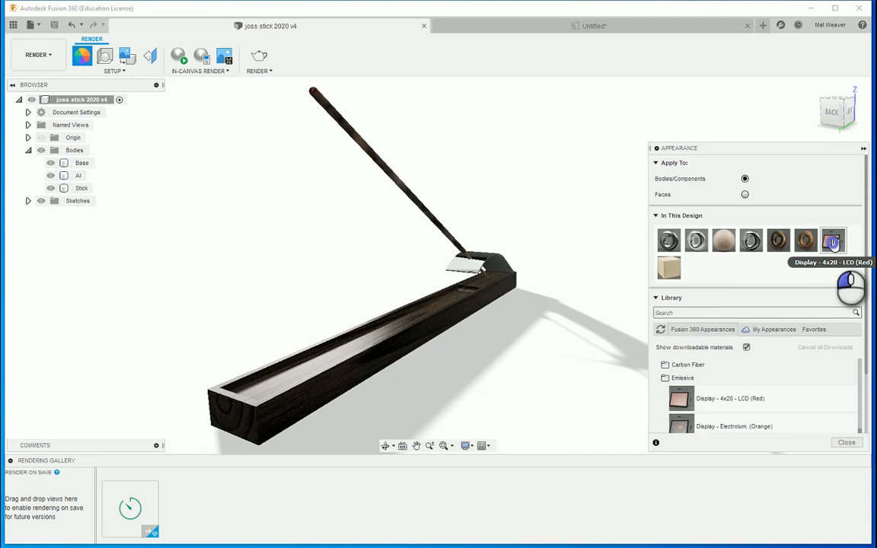
- Edit the Display - 4x20 - LCD (Red) appearance to a luminance of 37 cd/m^2 and a bright red colour
double_click(833, 242)
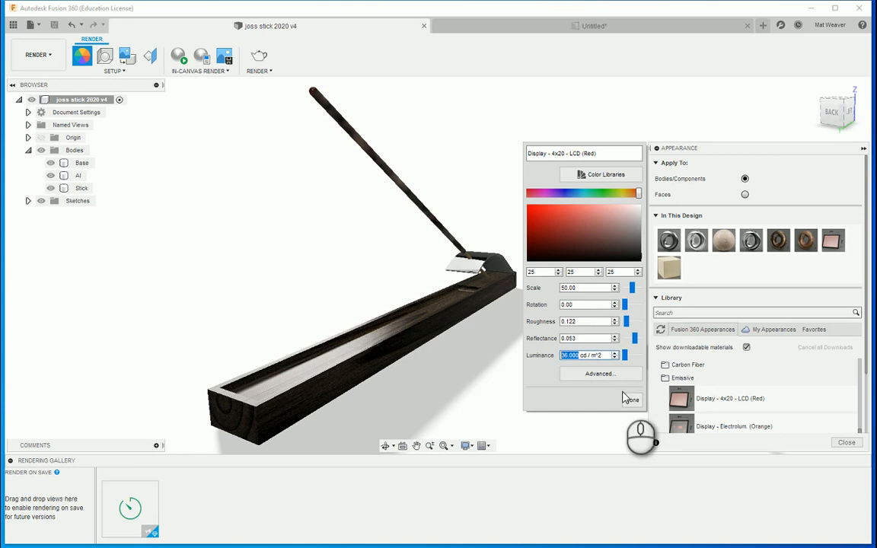
left_click(615, 352)
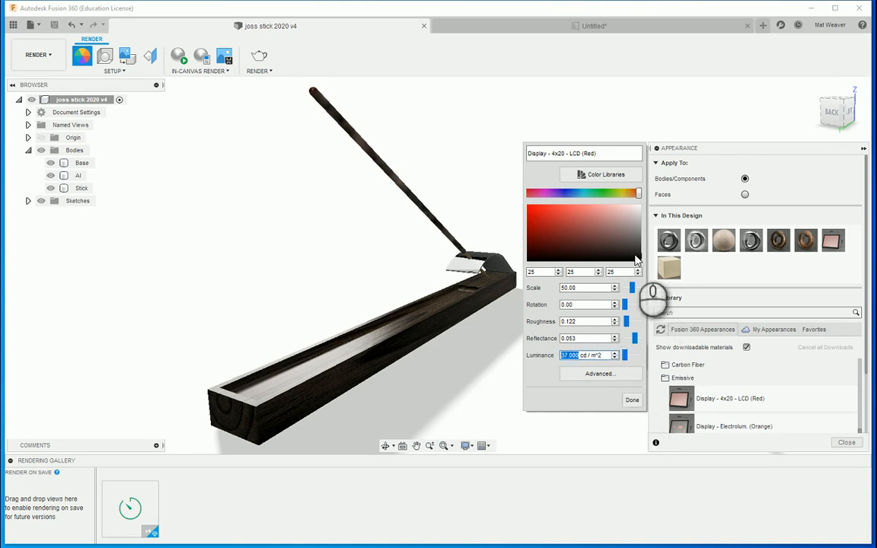
left_click_drag(625, 211, 572, 214)
left_click(632, 399)
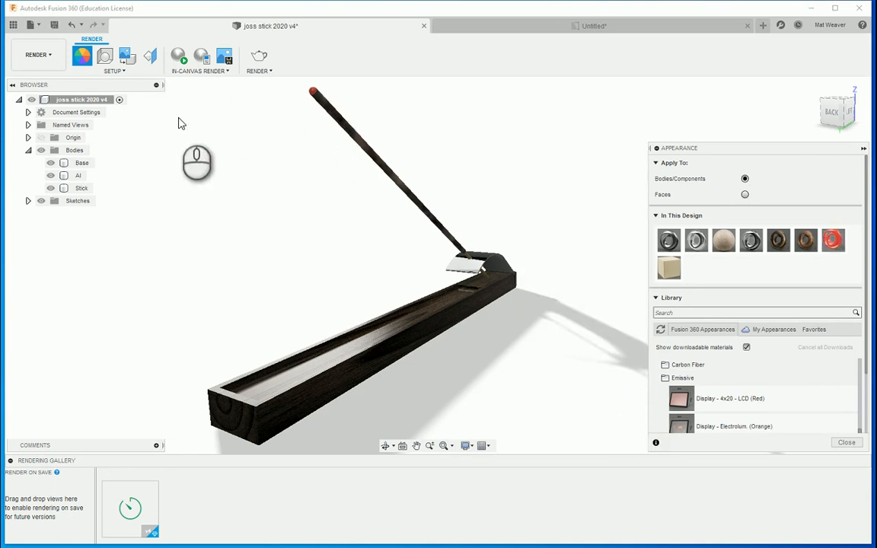
- Zoom out on the holder, collapse the Appearance dialog and start an in-canvas render with the red tip
scroll(332, 102, "up", 2)
scroll(325, 131, "down", 4)
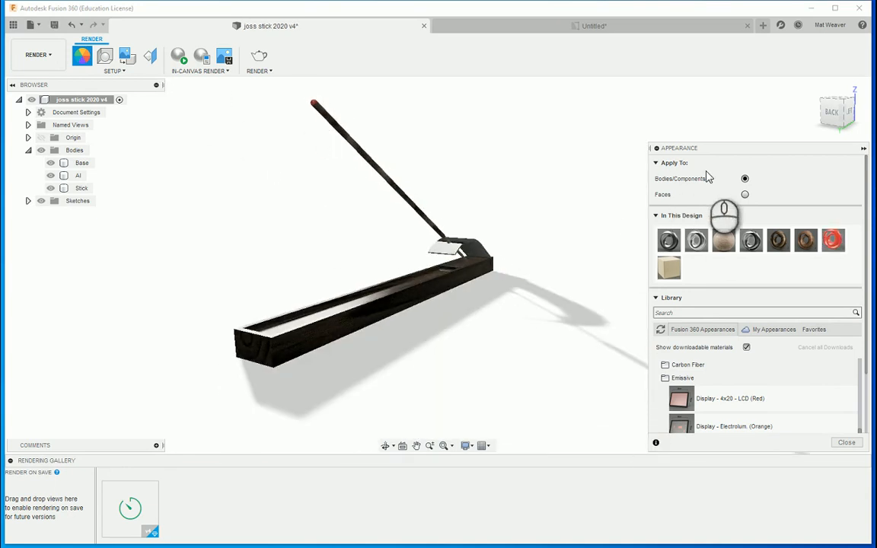
left_click(864, 149)
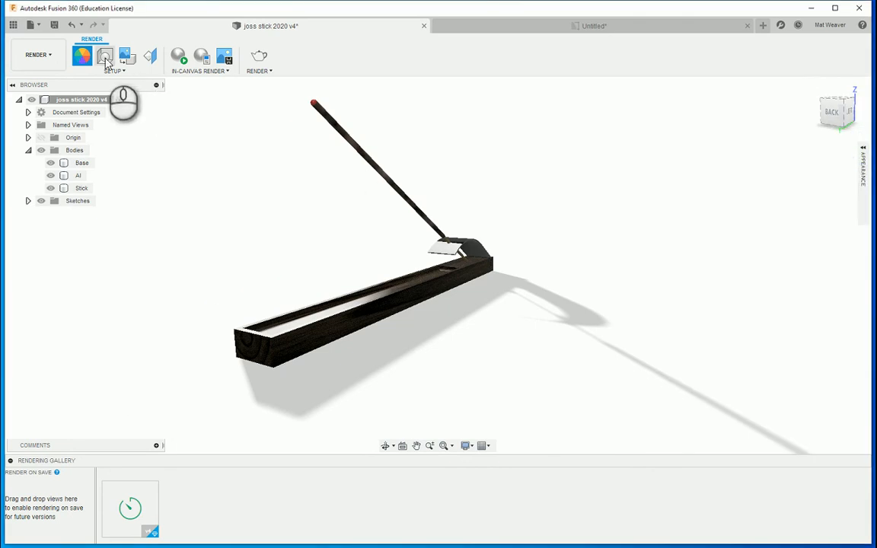
left_click(179, 58)
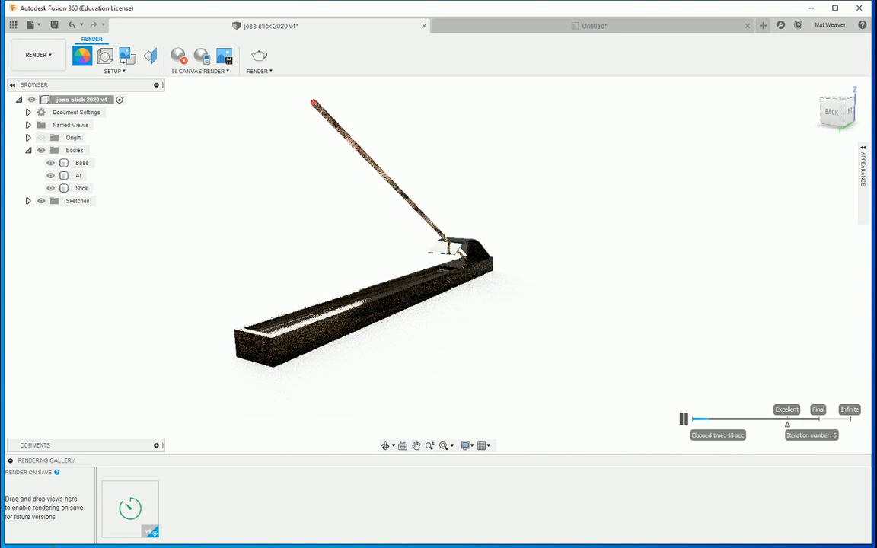
- Look over the dimensioned drawing of the holder in the Untitled document and return to the joss stick design
mouse_move(150, 498)
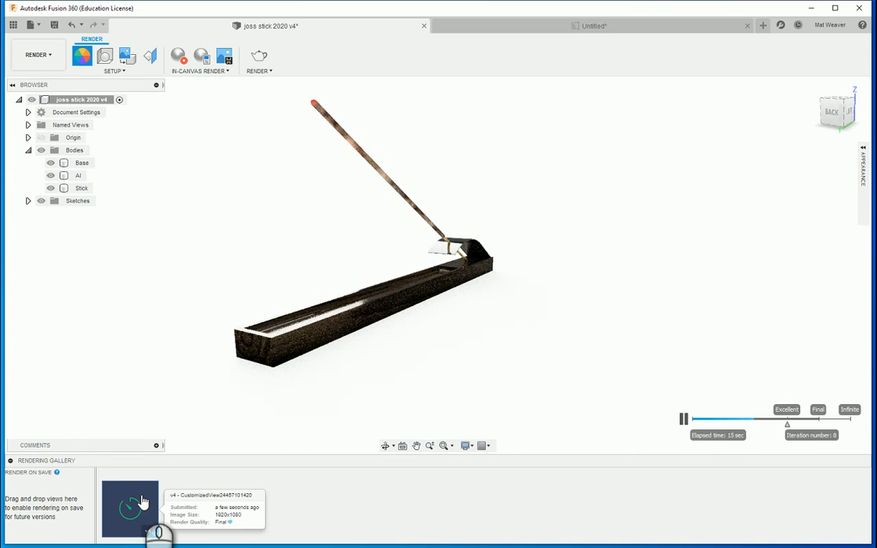
left_click(593, 27)
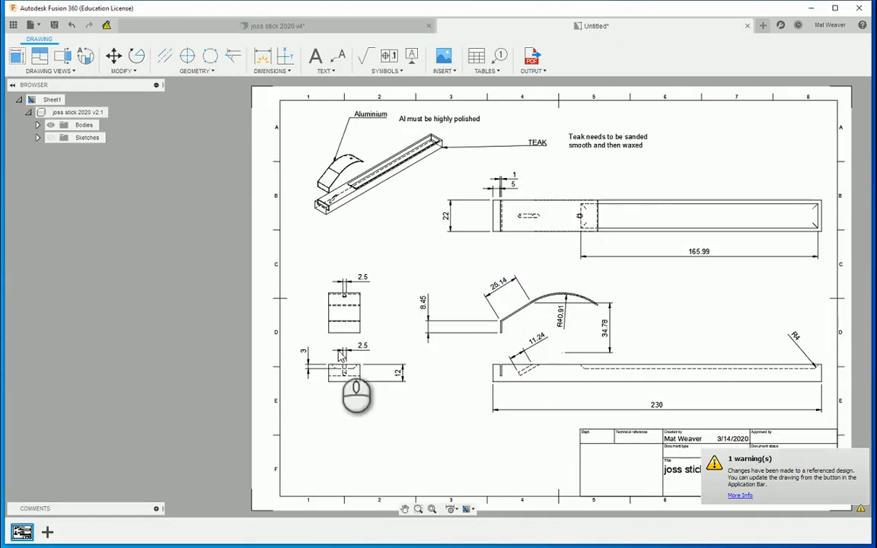
left_click(358, 28)
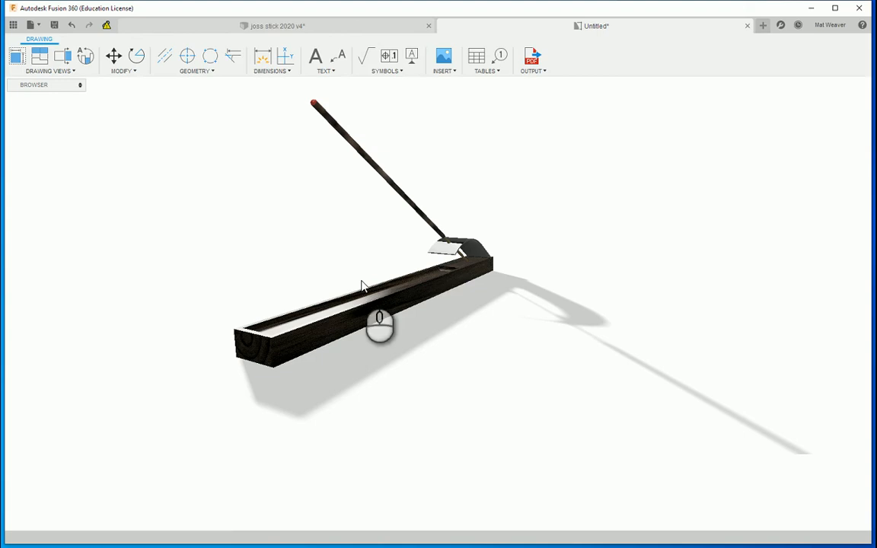